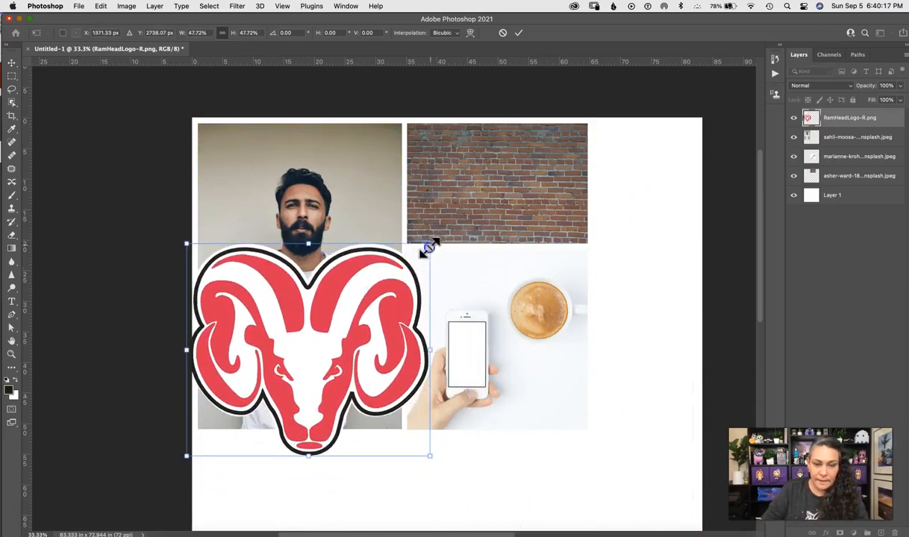
Scale the ram head logo to about 21%, center it on the brick wall photo and commit the transform.
left_click_drag(309, 354, 522, 177)
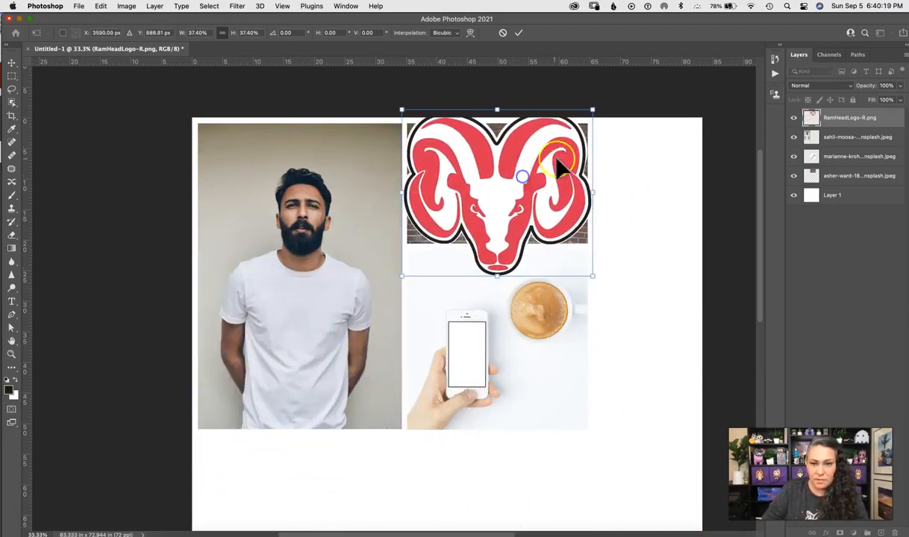
left_click_drag(593, 111, 507, 183)
left_click_drag(467, 227, 532, 150)
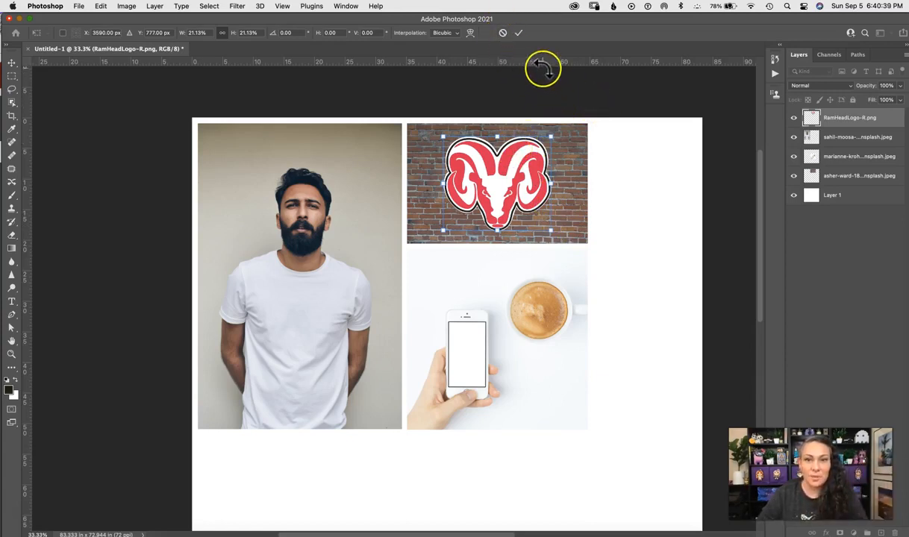
left_click(523, 33)
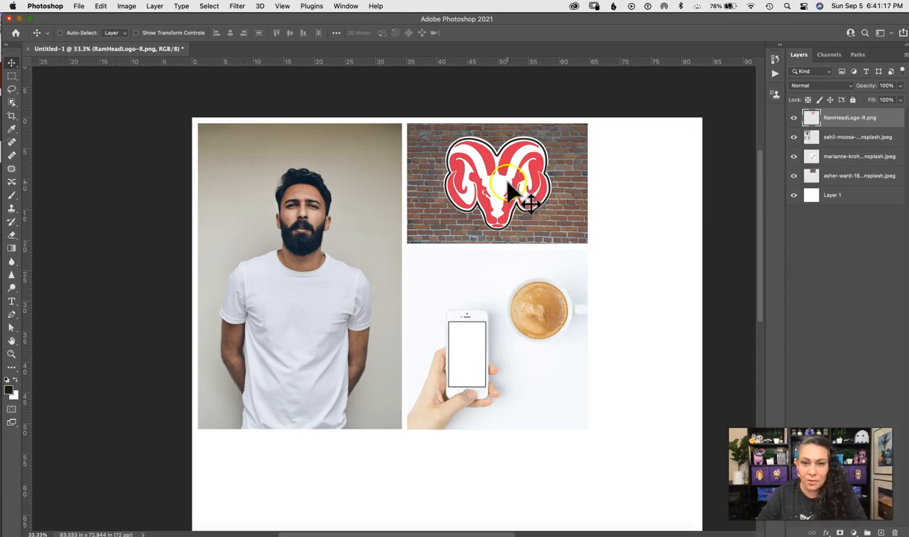
Duplicate the ram head logo twice, placing one copy over the phone and the other on the man's T-shirt.
left_click_drag(496, 183, 470, 348)
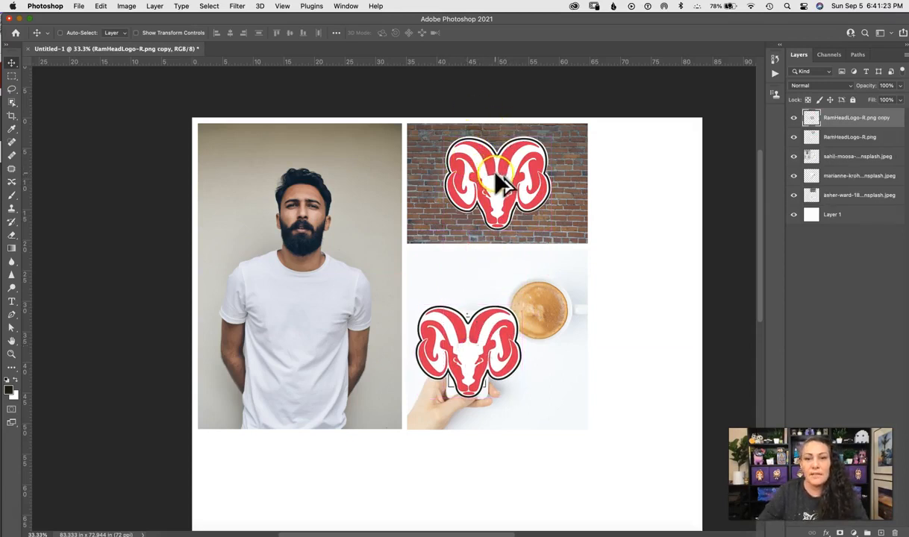
left_click_drag(467, 352, 307, 322)
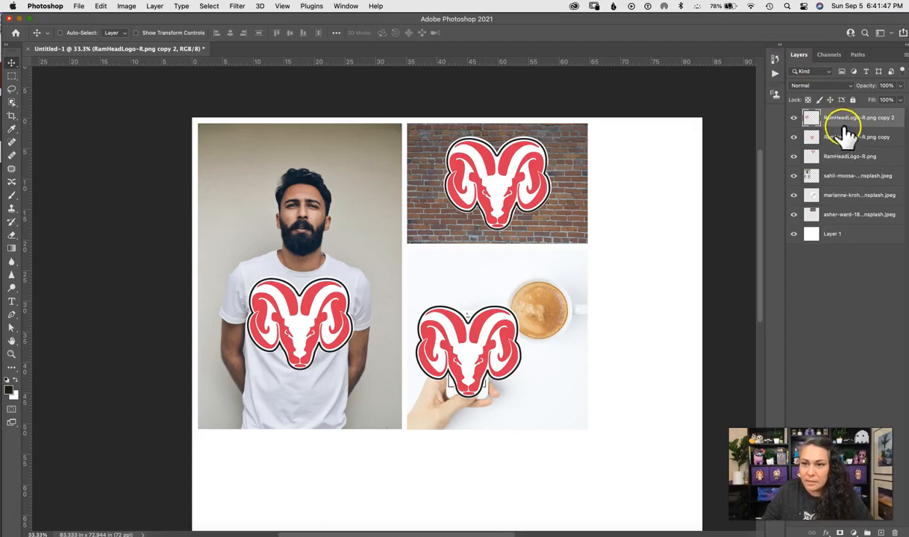
Reorder the three ram head logo layers so each sits directly above the photo layer it overlaps.
left_click_drag(849, 122, 853, 166)
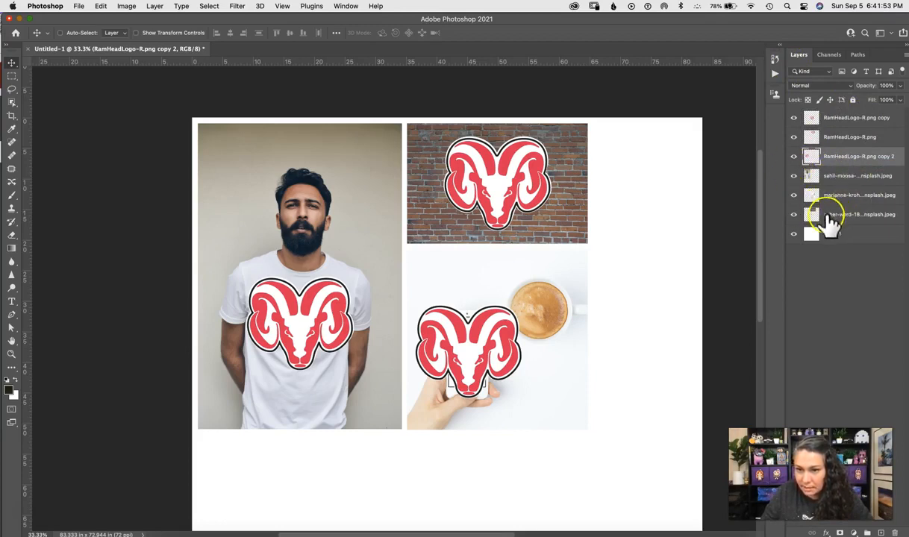
left_click(841, 139)
left_click_drag(847, 138, 842, 201)
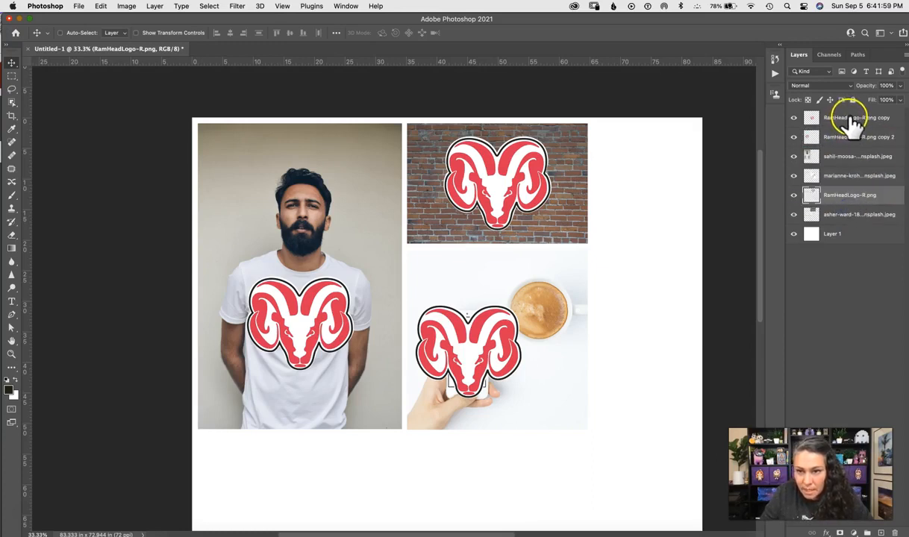
left_click(793, 194)
left_click(793, 195)
left_click(821, 119)
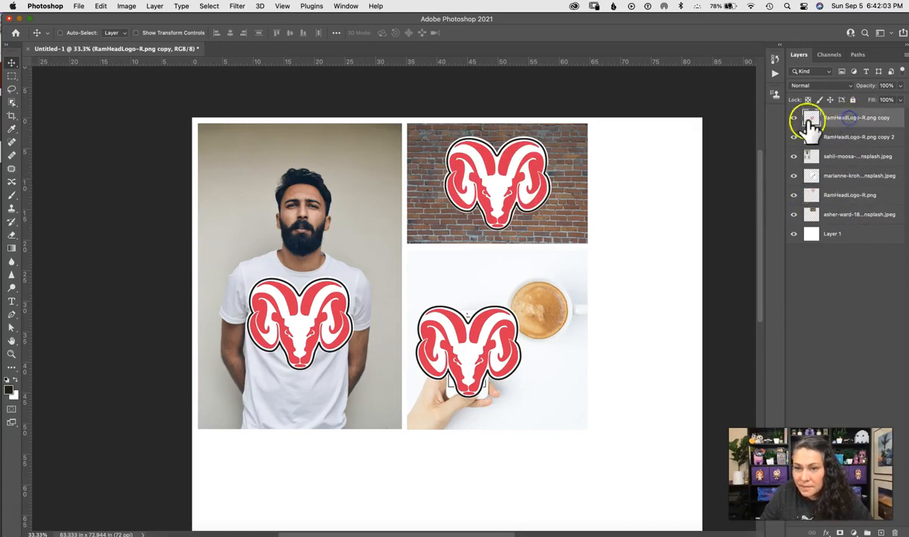
left_click(793, 119)
left_click(793, 119)
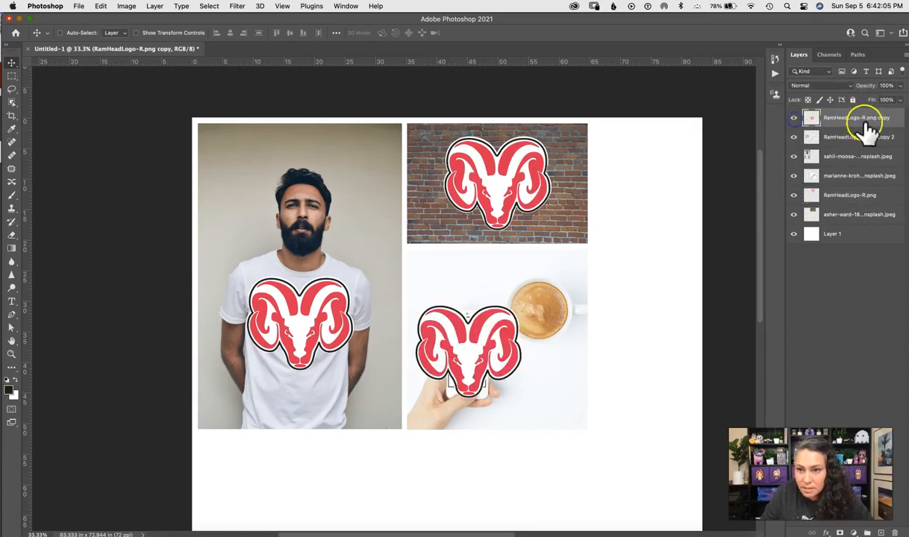
left_click_drag(856, 119, 854, 167)
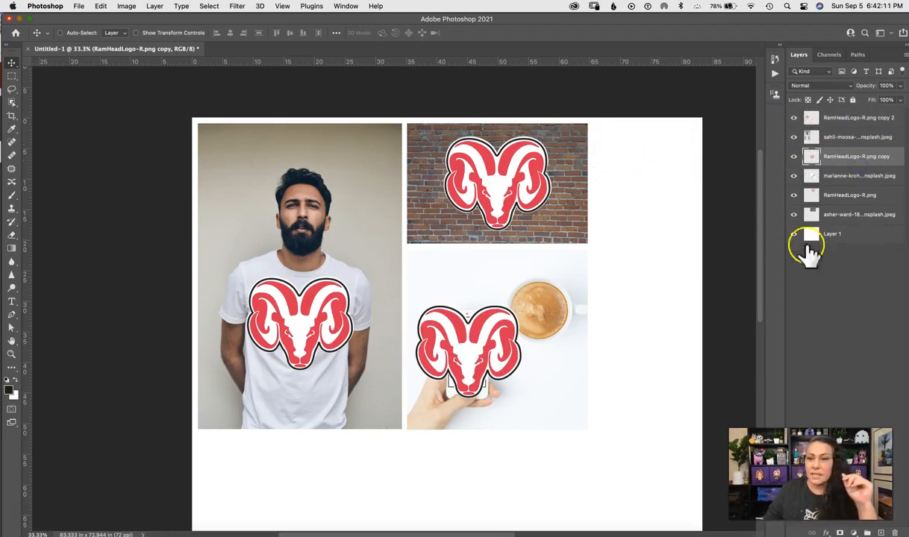
Try picking the T-shirt logo and the man's photo directly on the canvas, including with layer Auto-Select enabled.
right_click(300, 323)
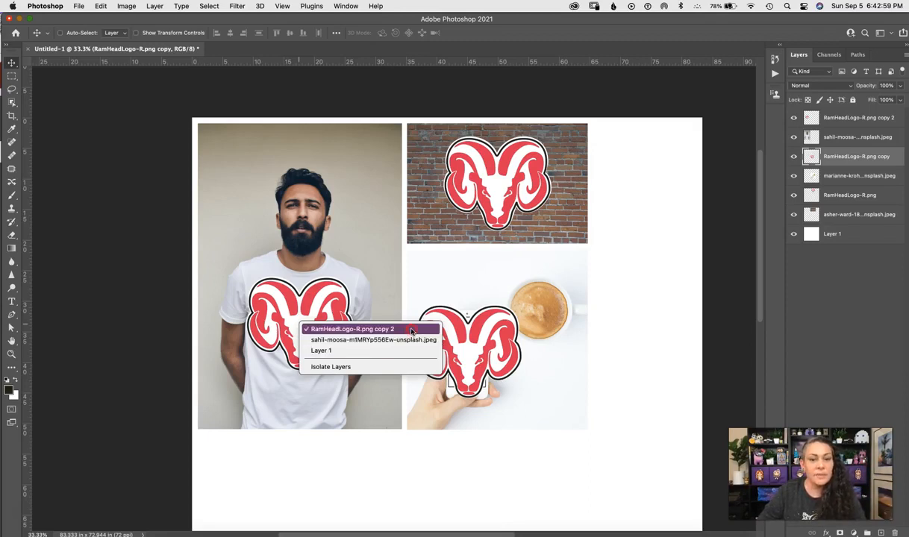
left_click(410, 331)
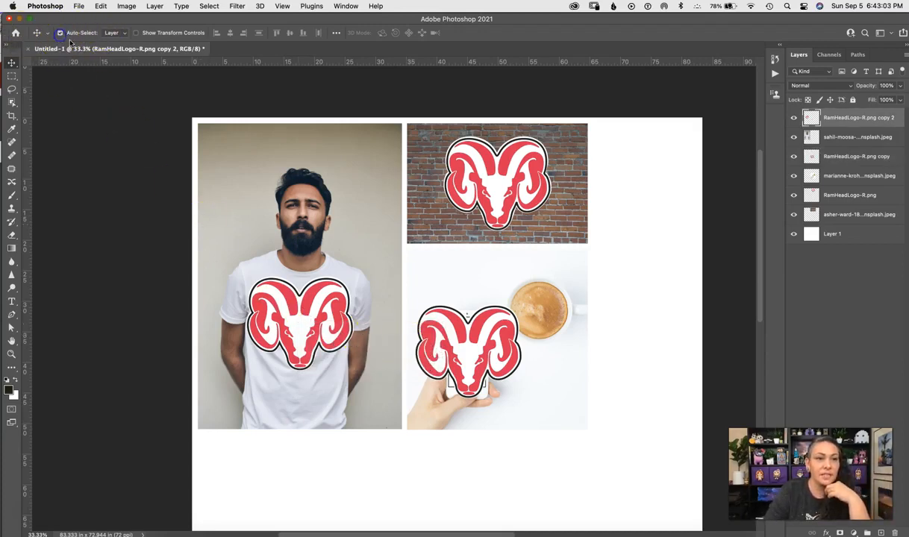
left_click(375, 238)
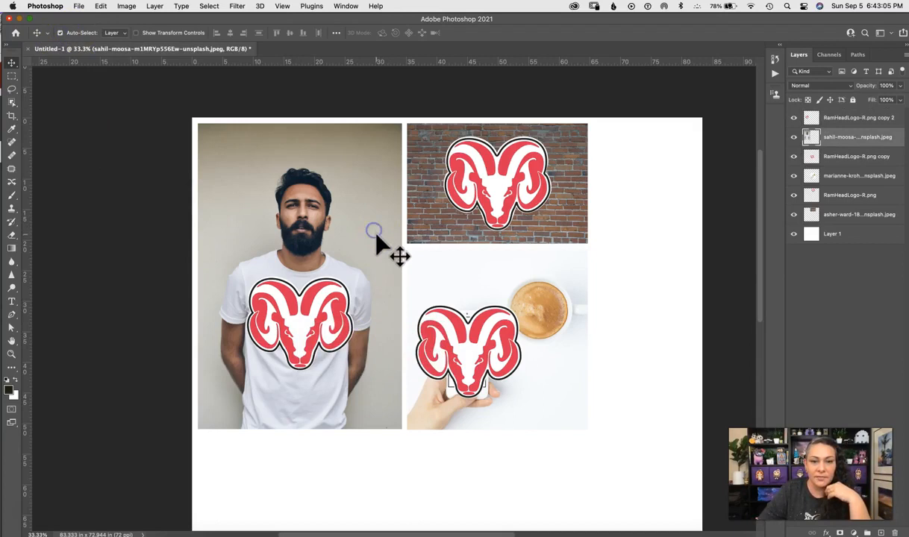
left_click(298, 323)
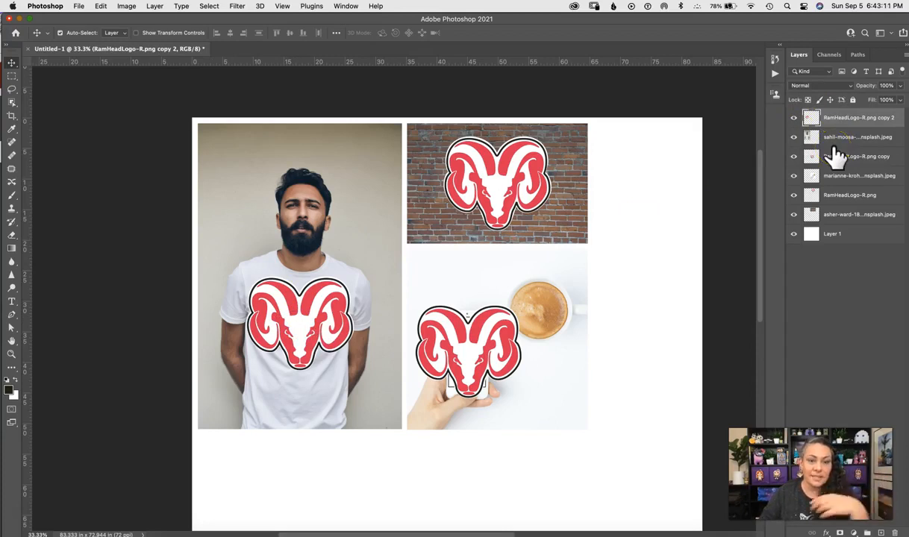
Select the T-shirt logo layer with Auto-Select off and free-transform it down to about 87% on the chest.
right_click(306, 334)
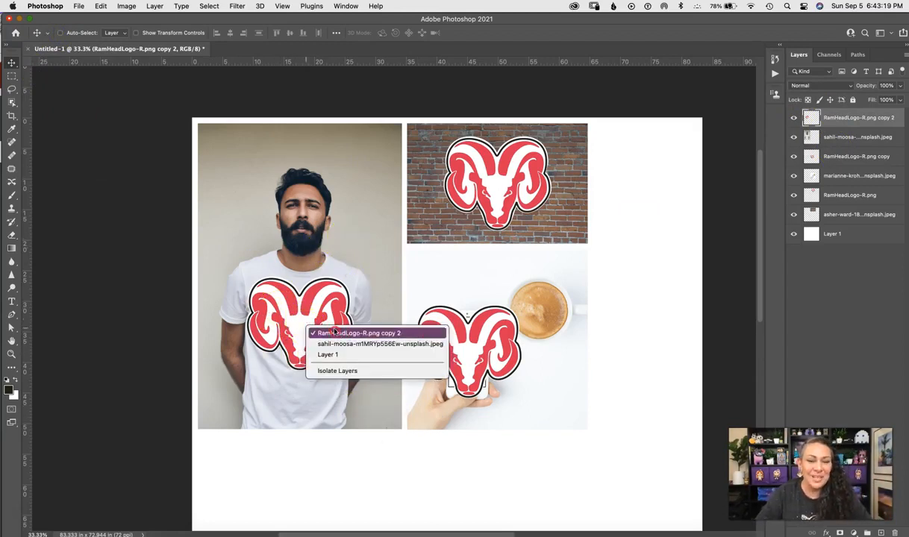
left_click(335, 333)
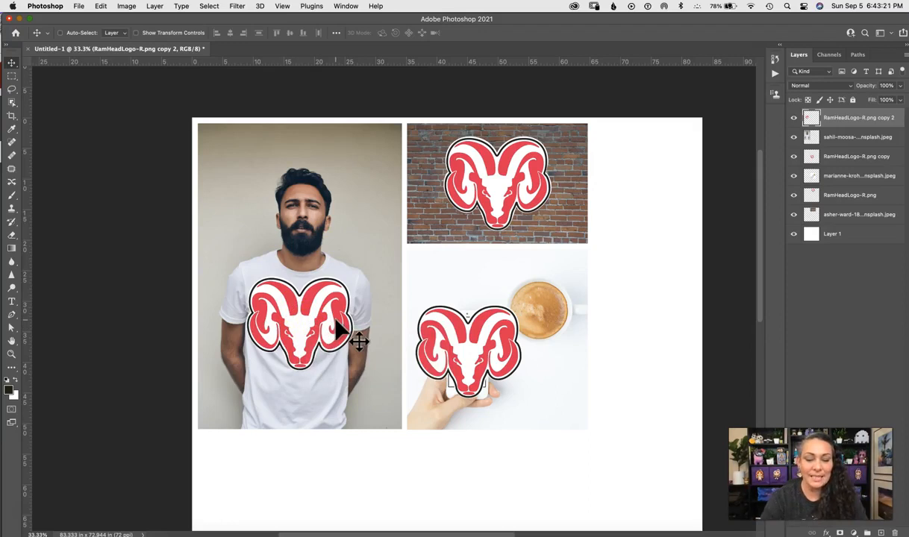
key("super+t")
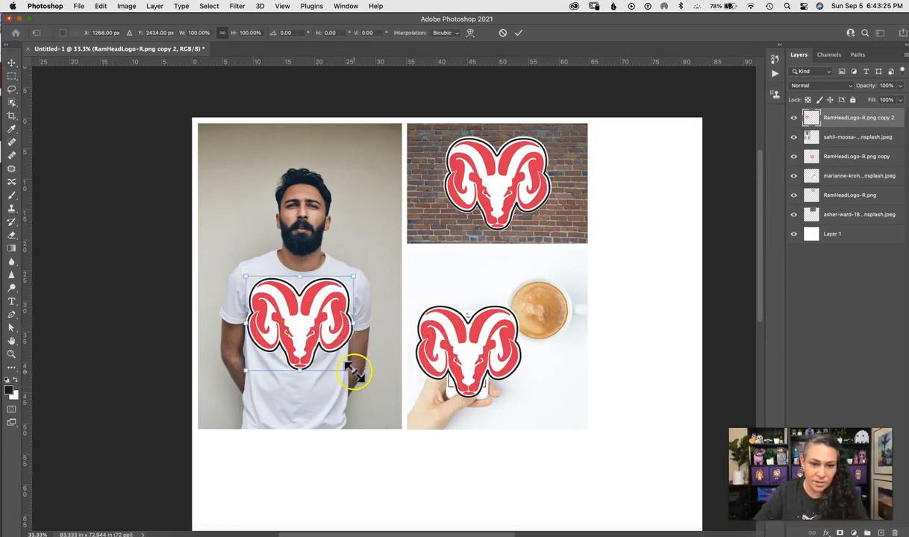
left_click_drag(352, 372, 344, 363)
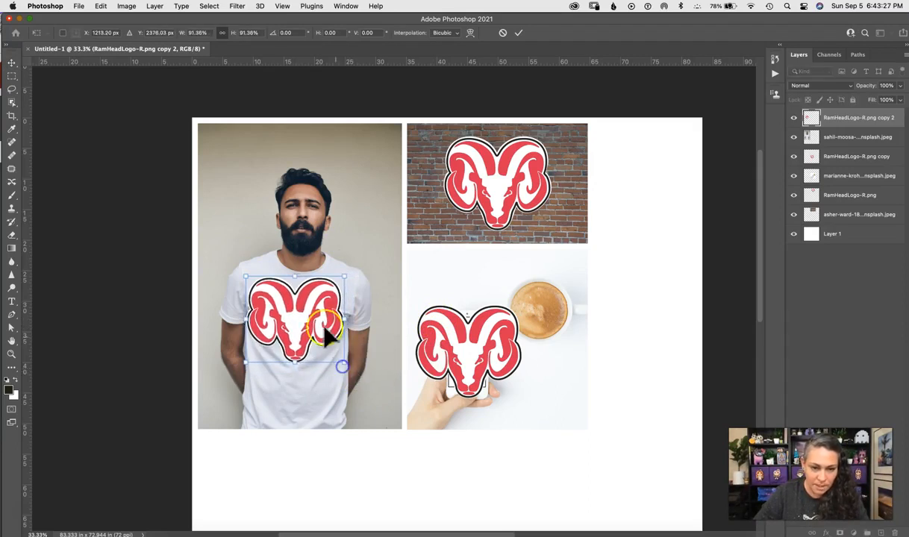
left_click_drag(245, 278, 250, 281)
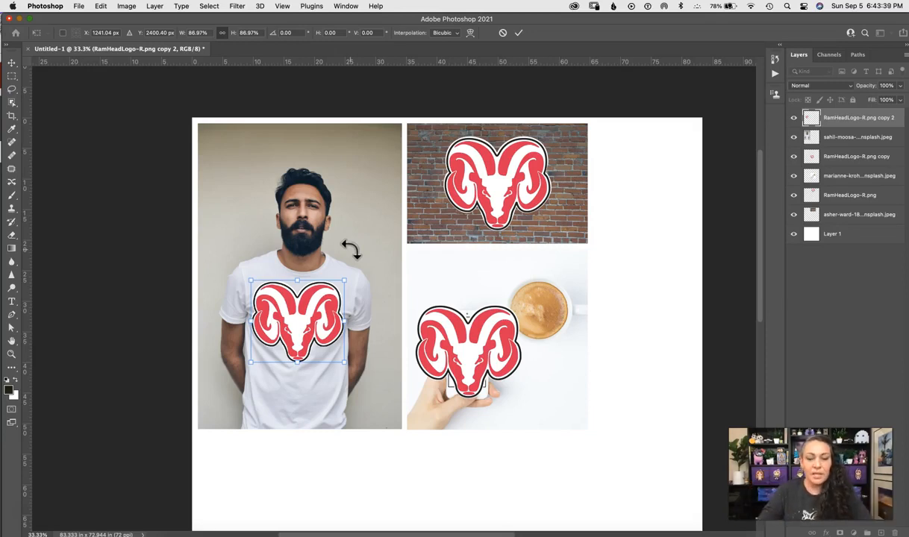
Shrink the T-shirt logo further to about 71.5%, rotate it about 4.7° to follow the chest, and commit the transform.
key("super+equal")
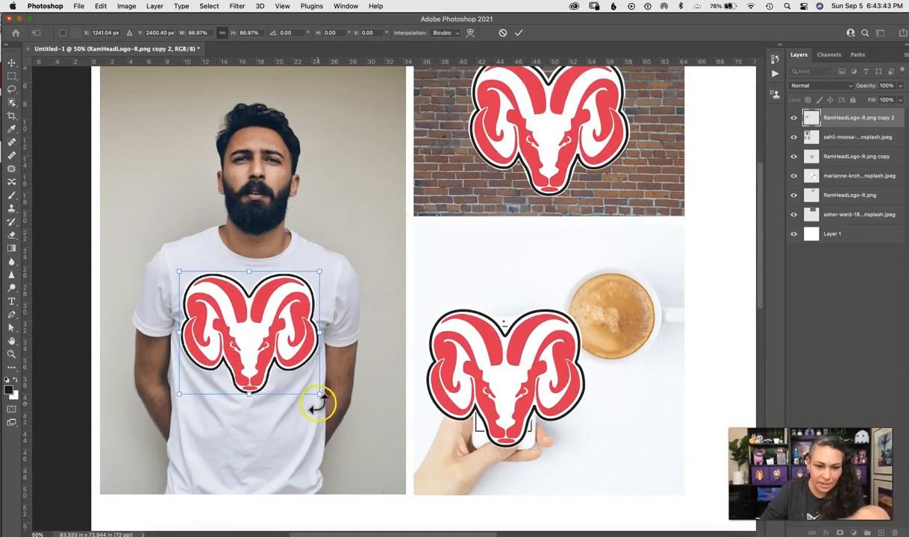
left_click_drag(321, 396, 300, 378)
left_click_drag(248, 314, 269, 348)
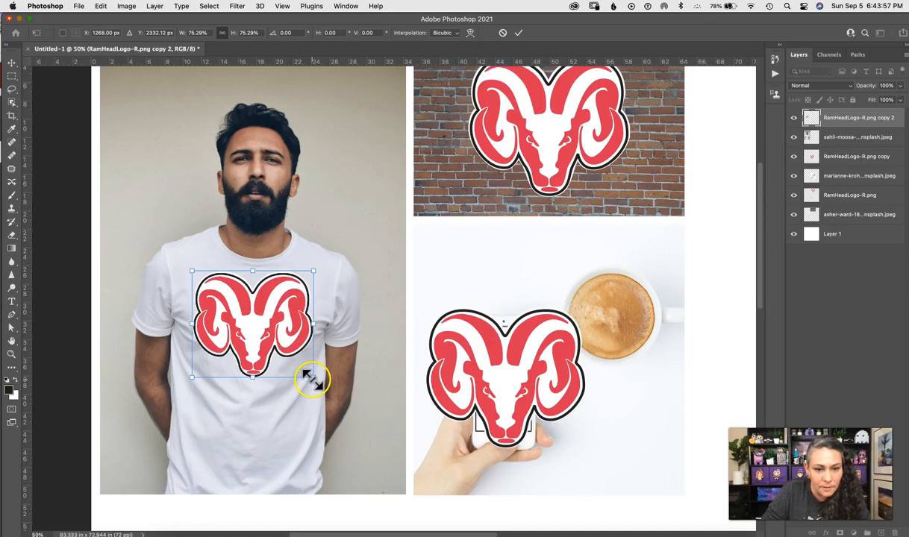
left_click_drag(311, 377, 309, 375)
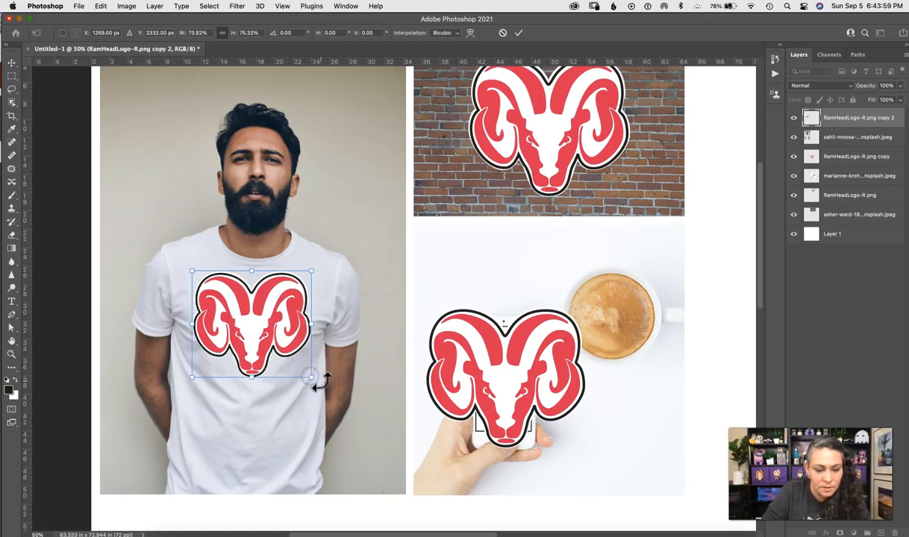
key("super+z")
mouse_move(310, 378)
left_mouse_down()
mouse_move(305, 371)
mouse_move(308, 385)
left_mouse_up()
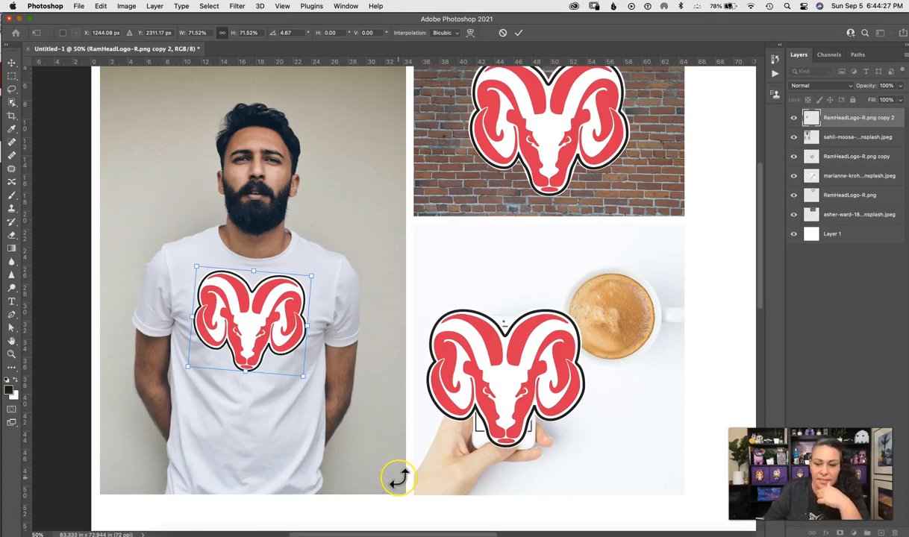
key("Return")
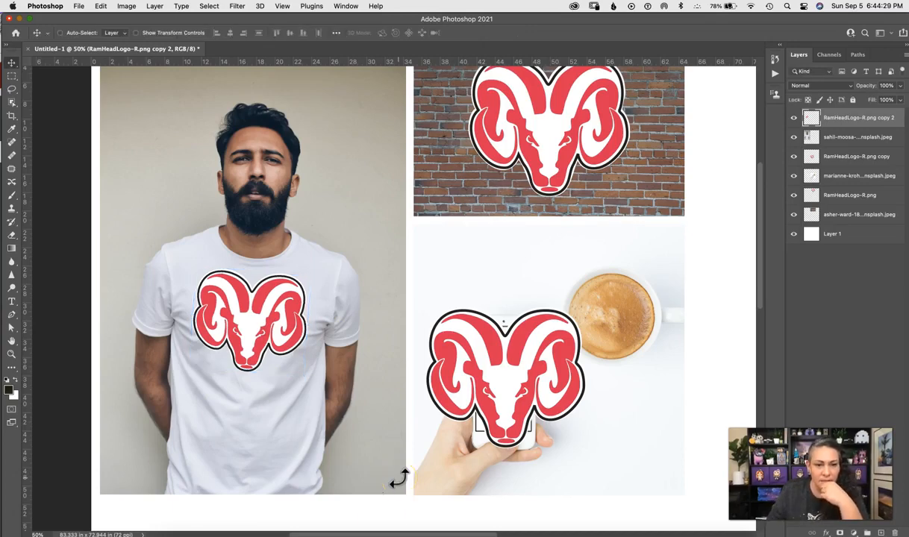
Select the logo over the phone and free-transform it to about 29%, centered within the phone screen.
left_click_drag(759, 298, 761, 270)
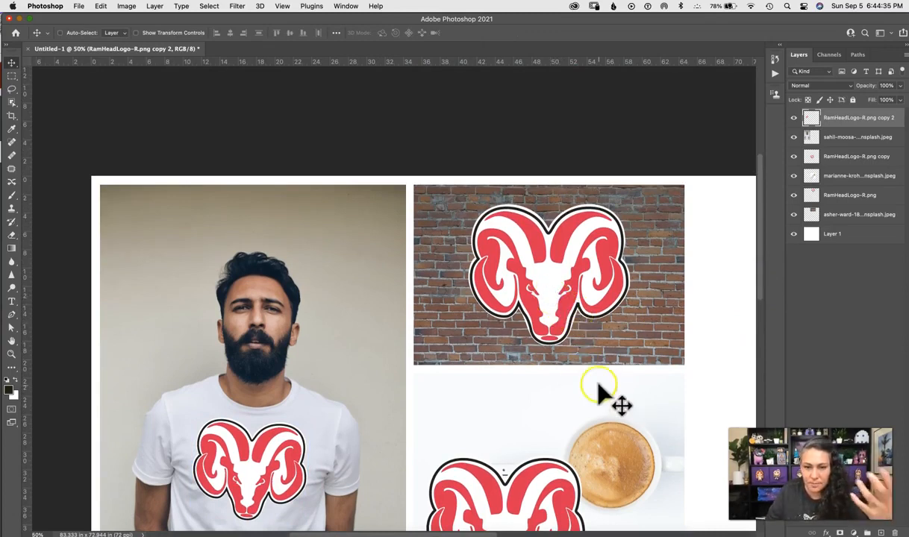
left_click_drag(756, 223, 756, 300)
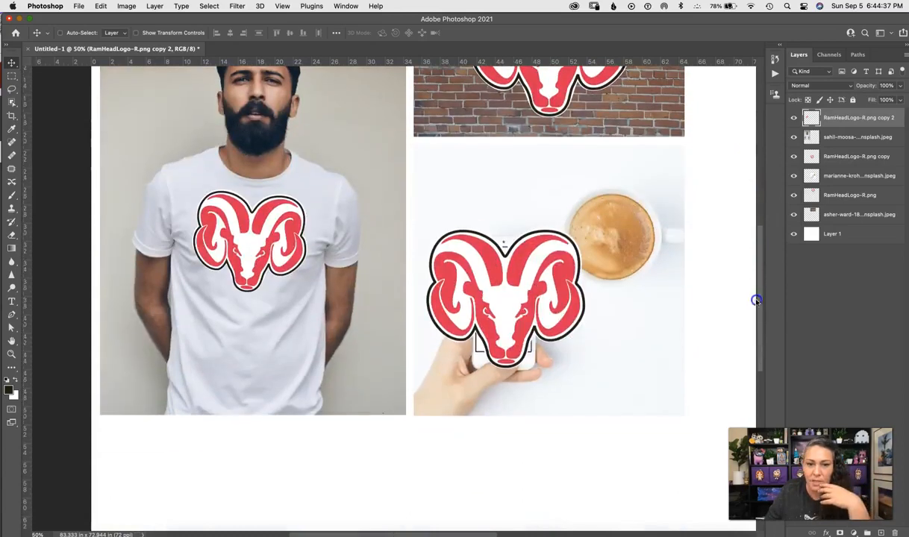
right_click(509, 304)
left_click(543, 309)
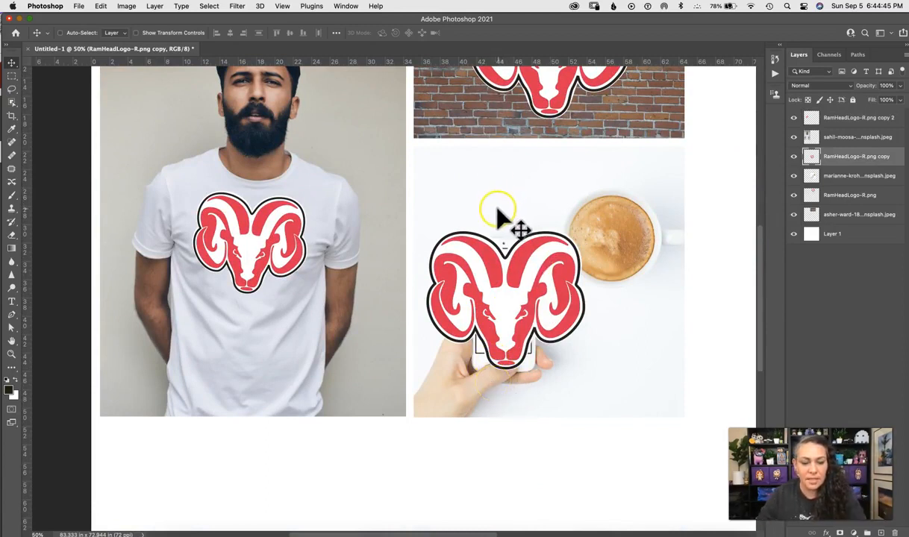
key("super")
key("super+t")
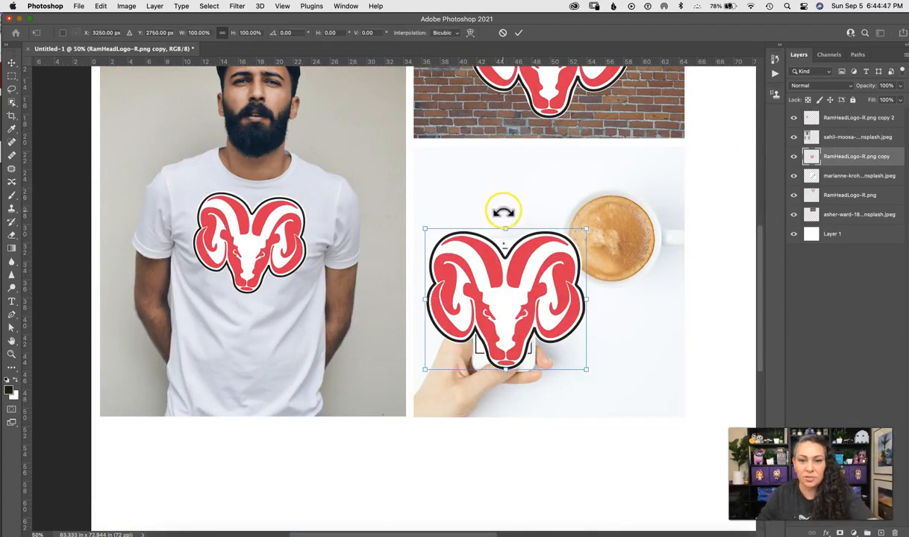
left_click_drag(586, 229, 556, 266)
left_click_drag(497, 303, 516, 292)
left_click_drag(568, 247, 517, 303)
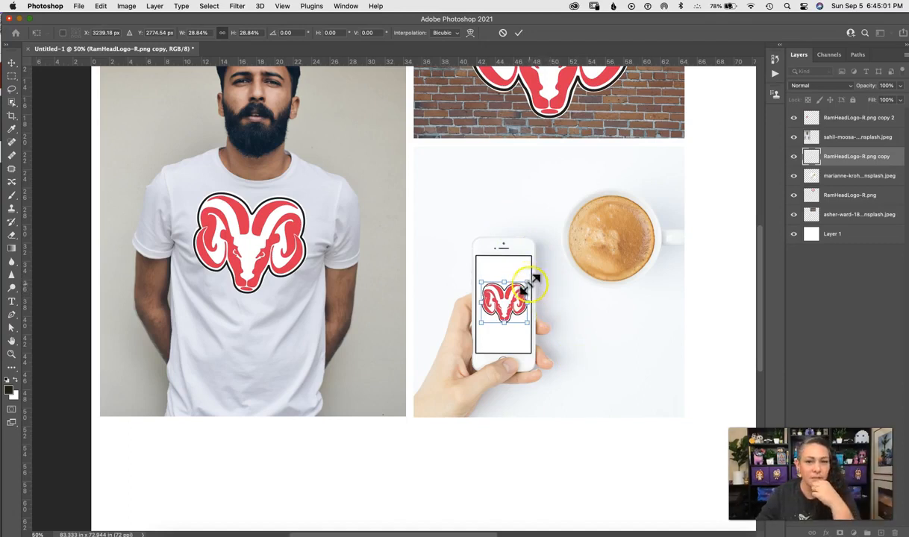
Enlarge the phone's ram logo to about 62% so its horns overhang both sides of the phone, roughly centered on the screen.
left_click_drag(550, 253, 561, 251)
left_click_drag(480, 326, 460, 362)
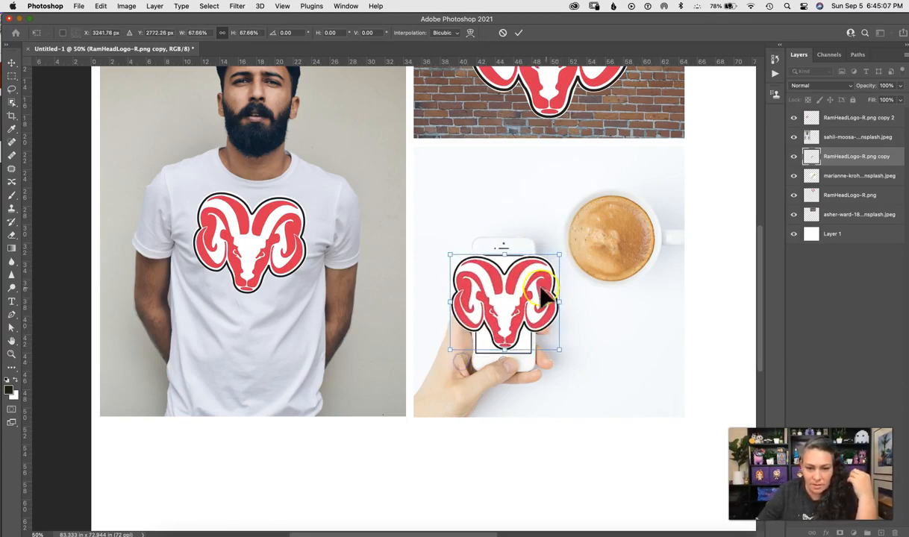
left_click_drag(526, 294, 527, 296)
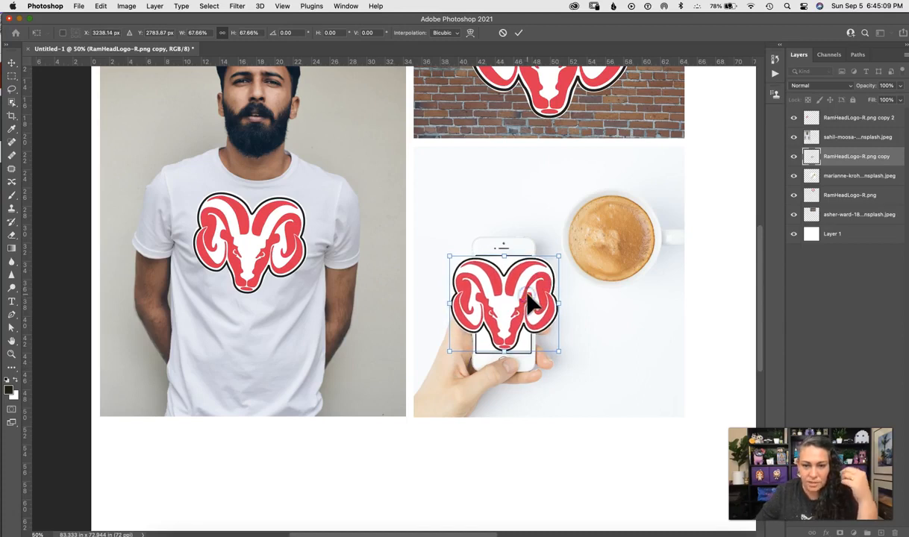
left_click_drag(558, 353, 551, 348)
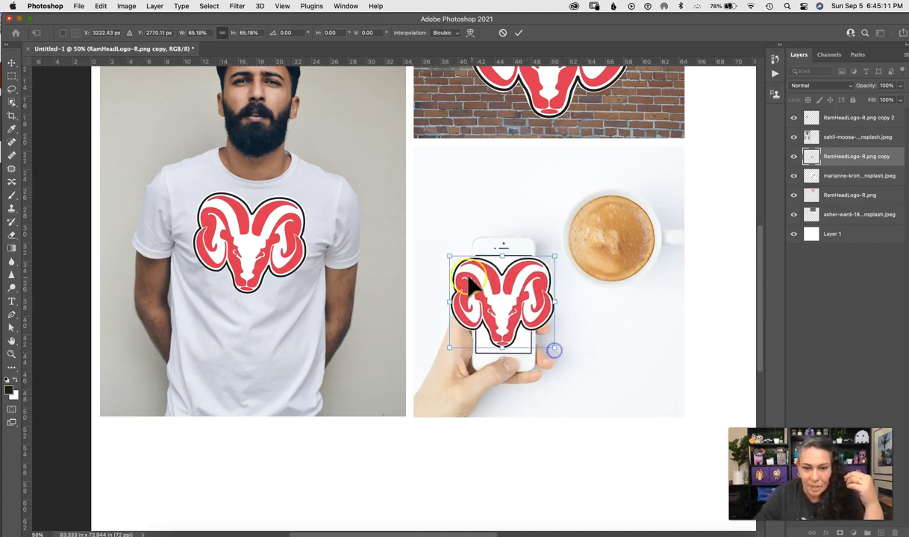
left_click_drag(448, 255, 455, 260)
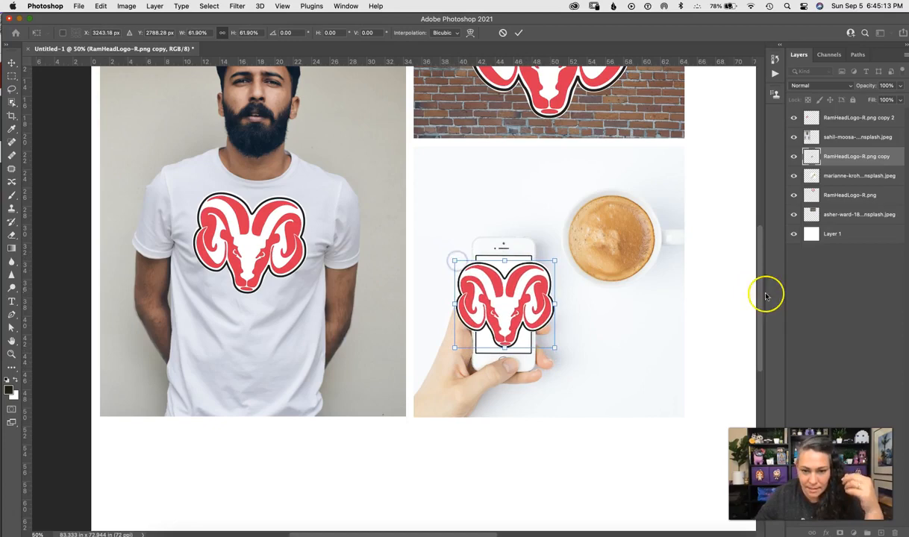
key("Left")
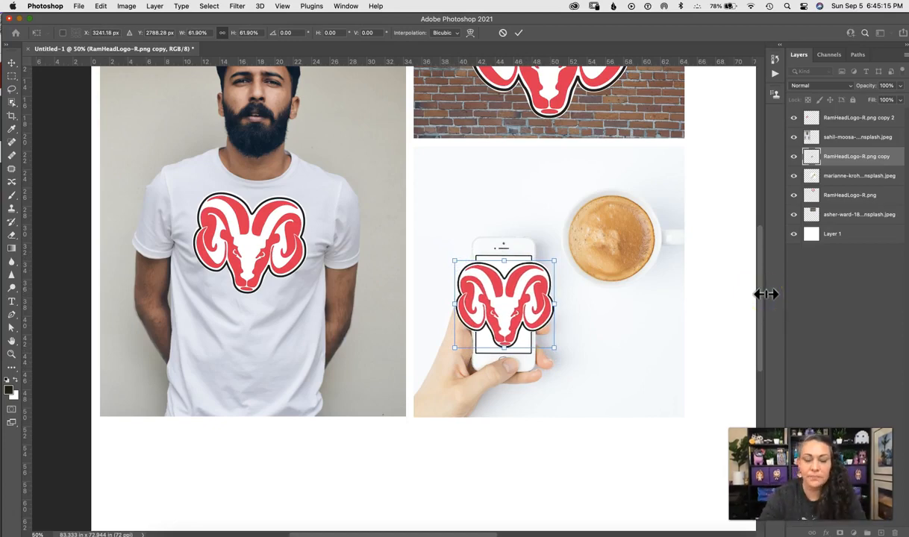
Commit the logo transform and place one vertical guide through the phone's center, undoing the surplus guide.
key("super+equal")
key("super+equal")
key("super+equal")
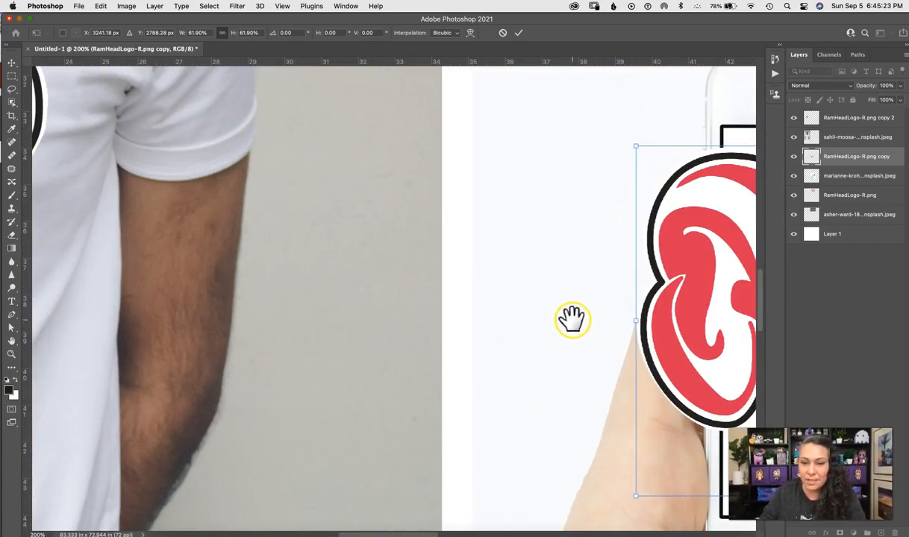
left_click_drag(590, 331, 184, 319)
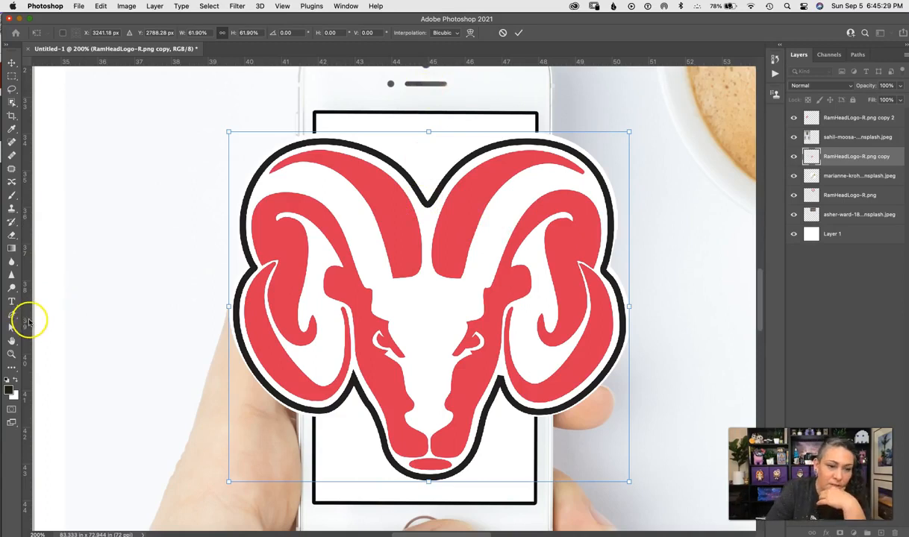
left_click_drag(25, 277, 426, 320)
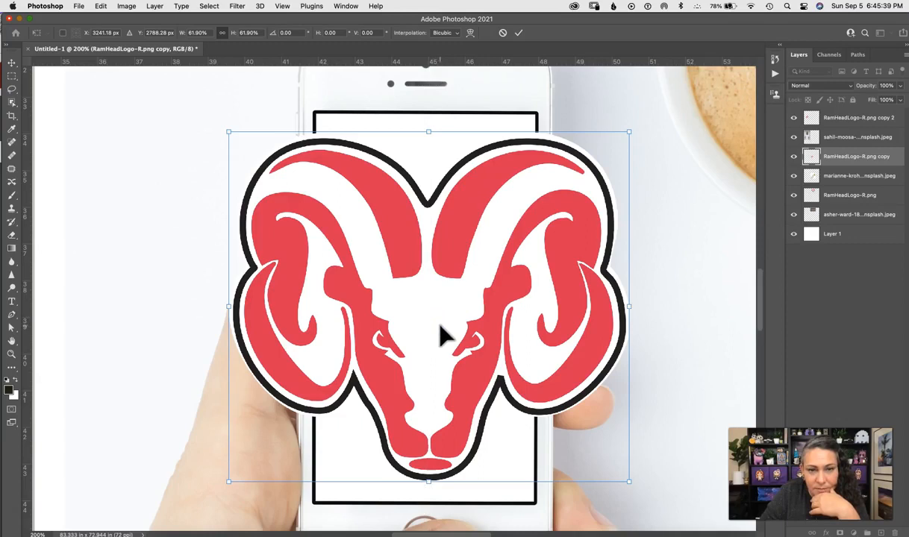
left_click(519, 34)
left_click_drag(26, 323, 425, 371)
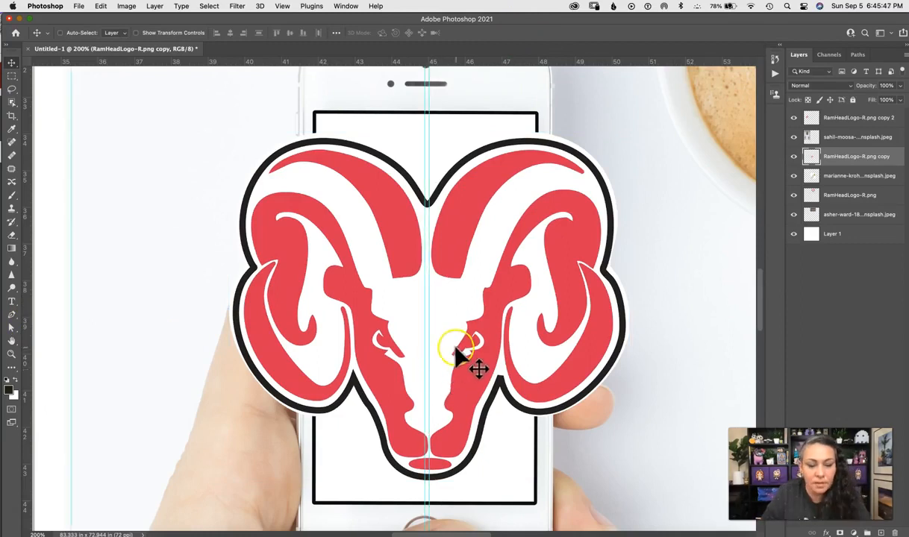
key("super+z")
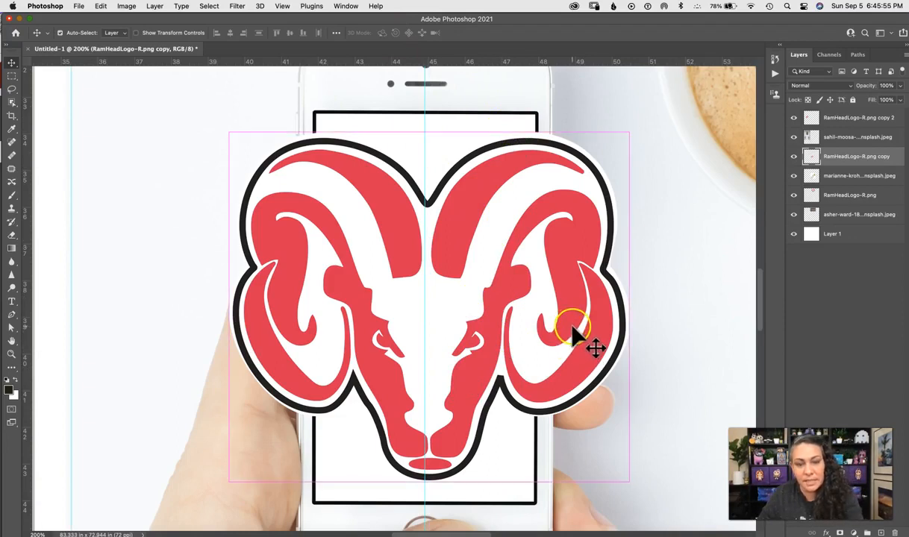
Free-transform the phone's logo 5 px to the left to center it on the guide, hide the guides, and commit.
key("super+t")
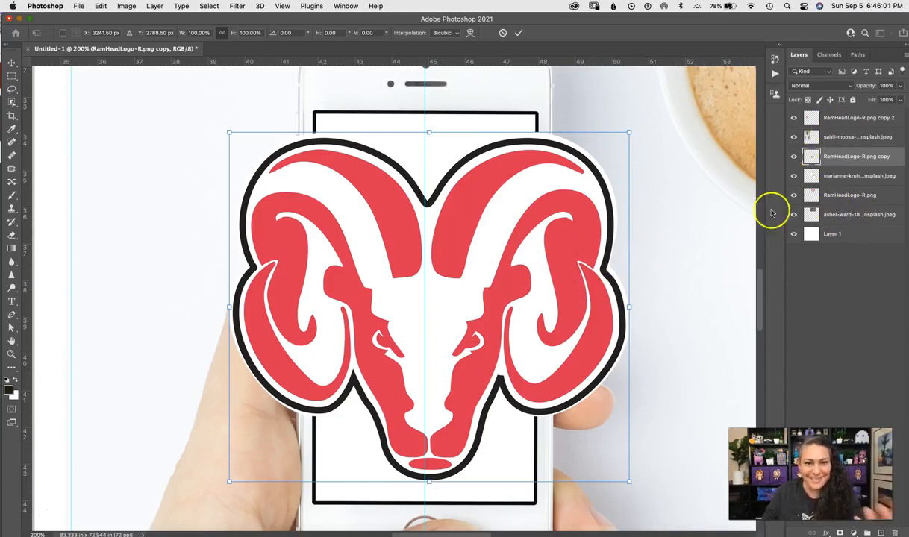
key("Left")
key("Left")
key("Left")
key("Left")
key("Left")
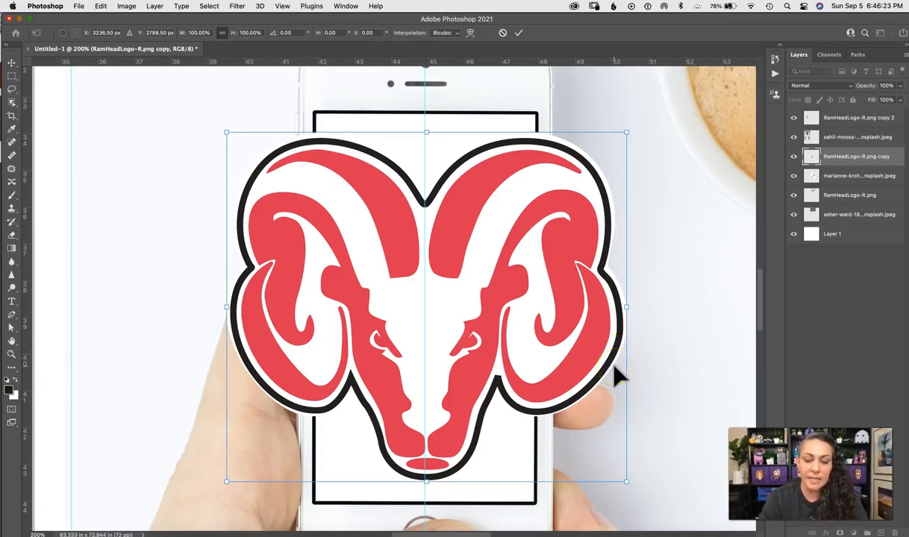
key("super+;")
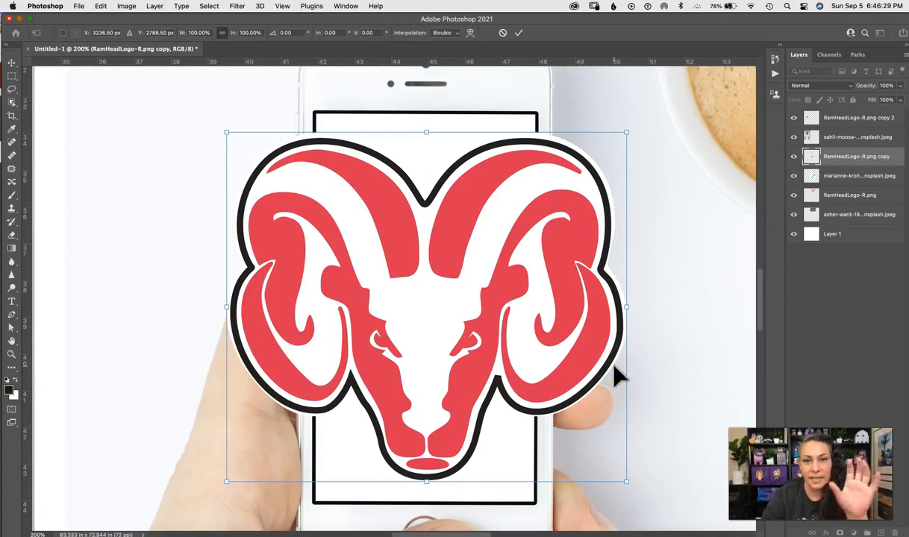
key("Return")
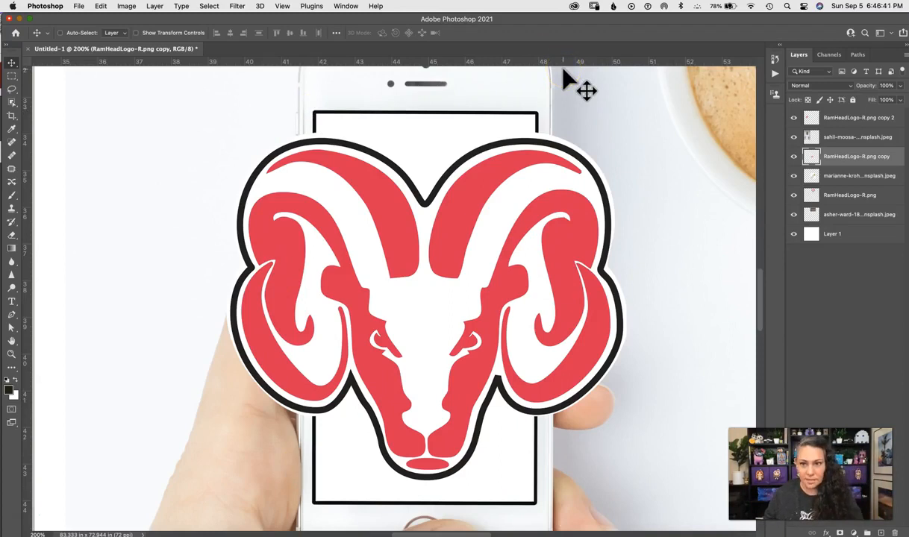
Hide the RamHeadLogo-R.png copy layer and make a rectangular marquee selection of the white area inside the phone's black screen border.
left_click(793, 117)
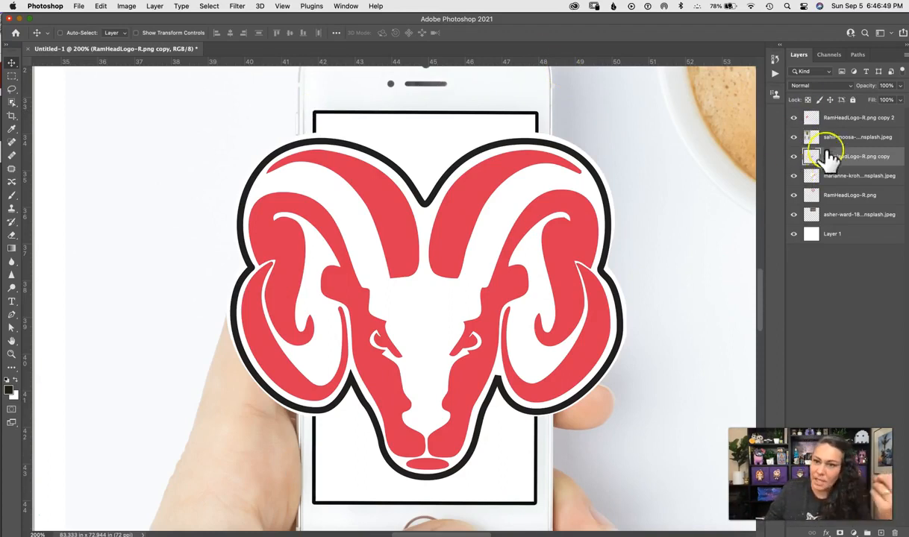
left_click(793, 157)
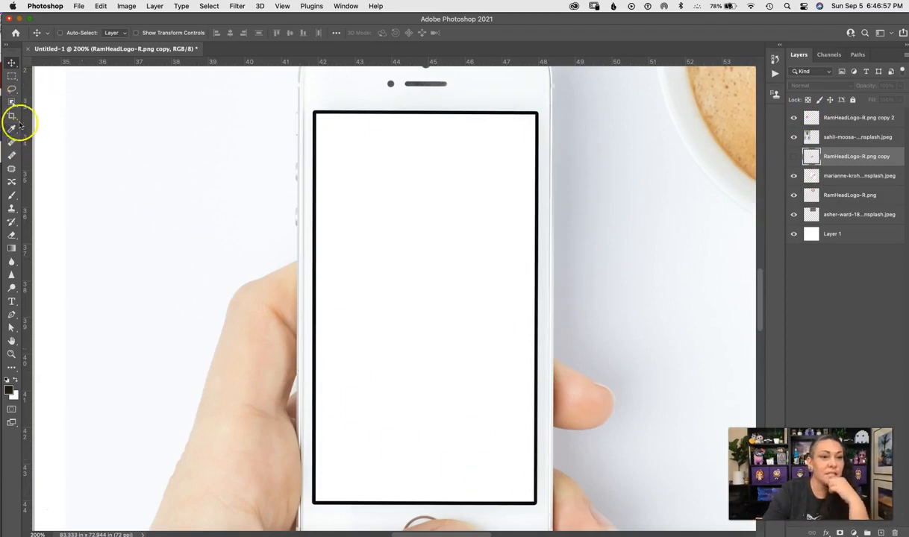
left_click(12, 77)
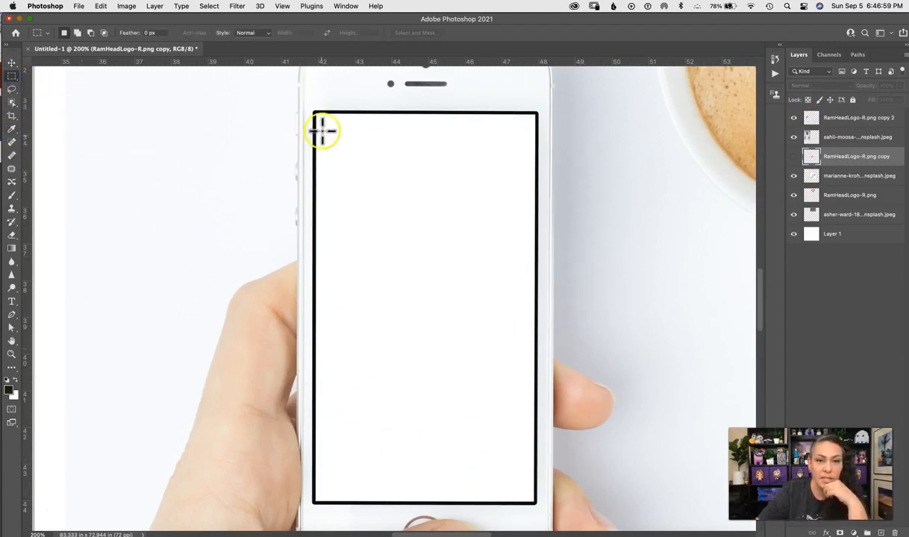
left_click_drag(316, 114, 535, 502)
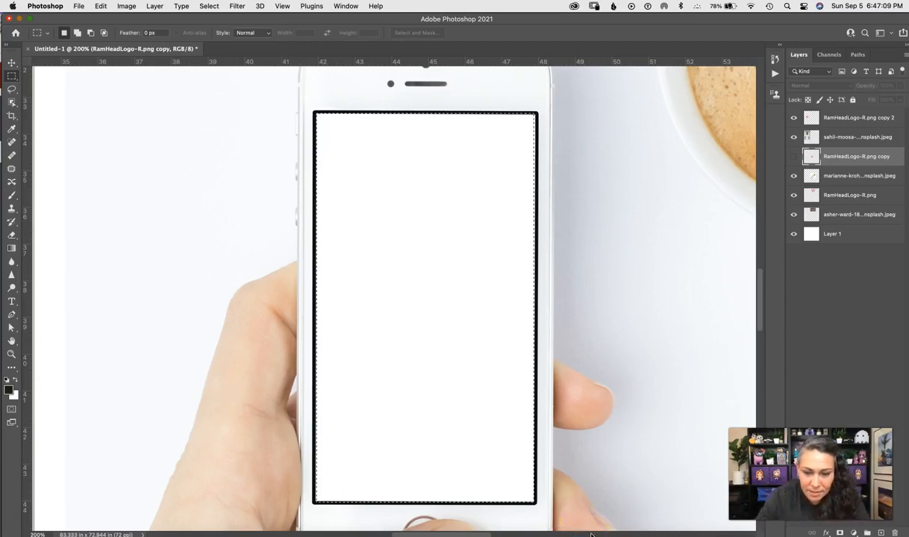
Start Transform Selection on the marquee and distort its upper-right corner to meet the phone screen's black border.
key("super+equal")
key("super+equal")
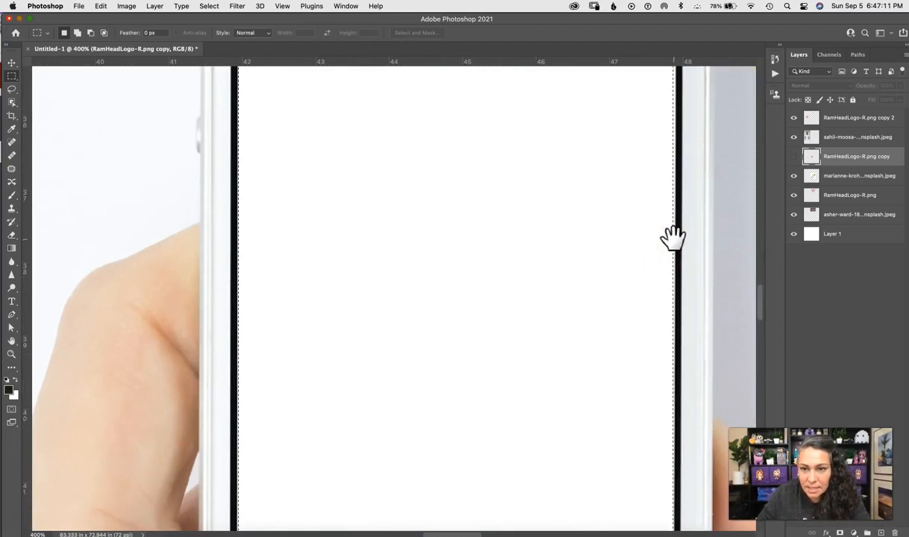
left_click_drag(672, 237, 497, 416)
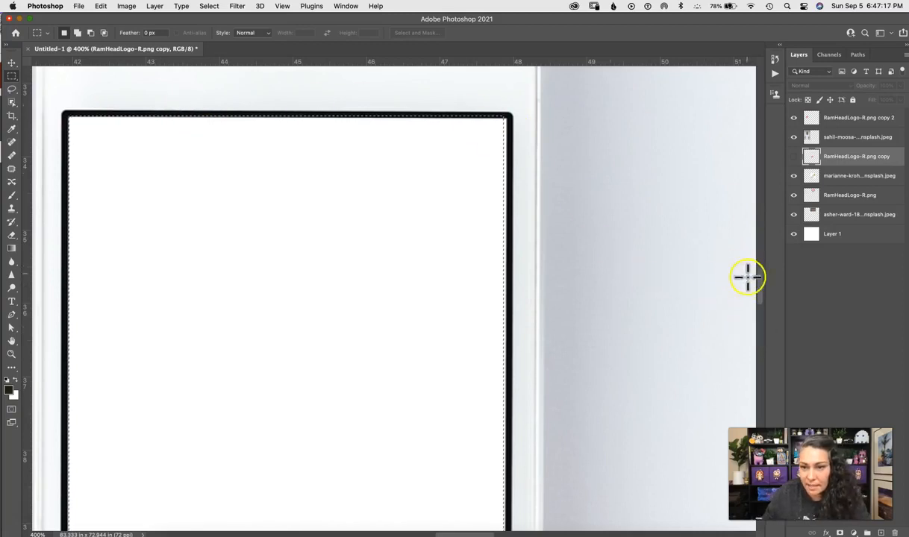
left_click_drag(759, 290, 761, 288)
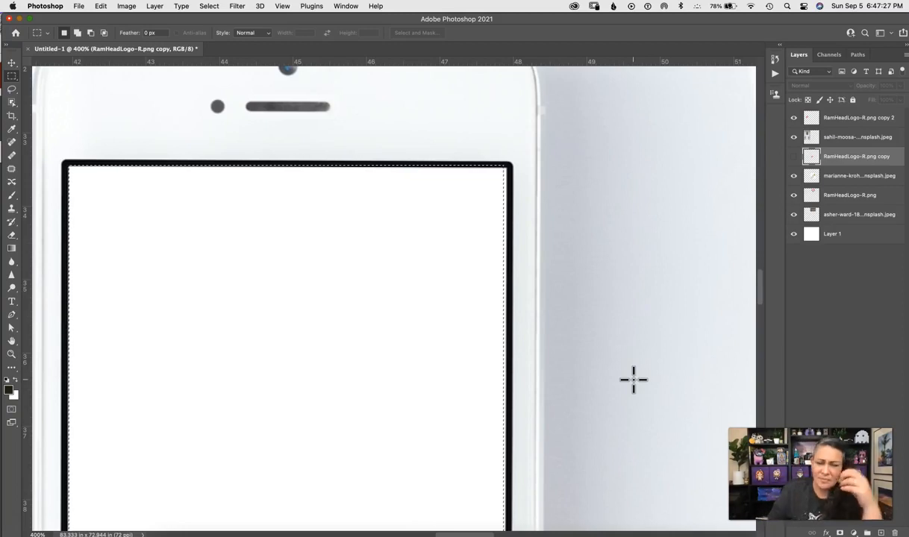
mouse_move(758, 303)
left_mouse_down()
mouse_move(757, 290)
mouse_move(756, 330)
mouse_move(759, 296)
left_mouse_up()
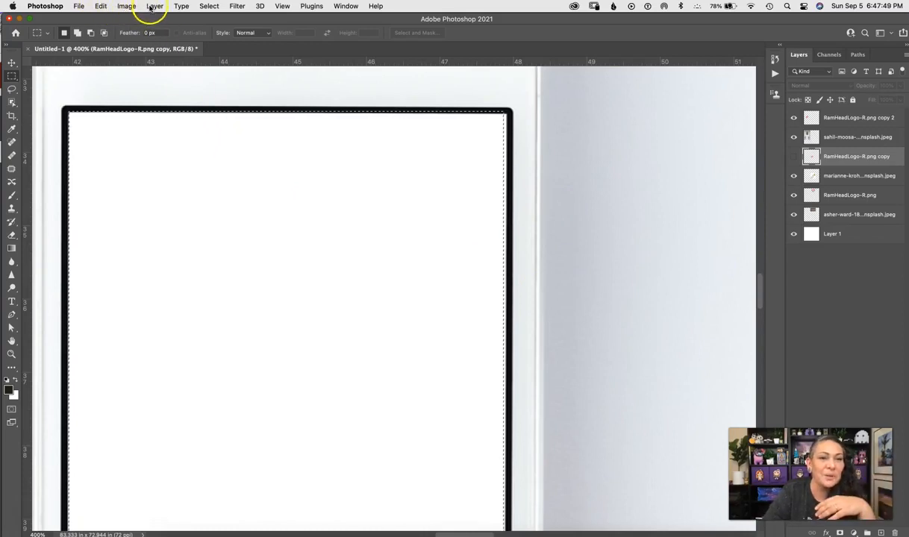
left_click(206, 7)
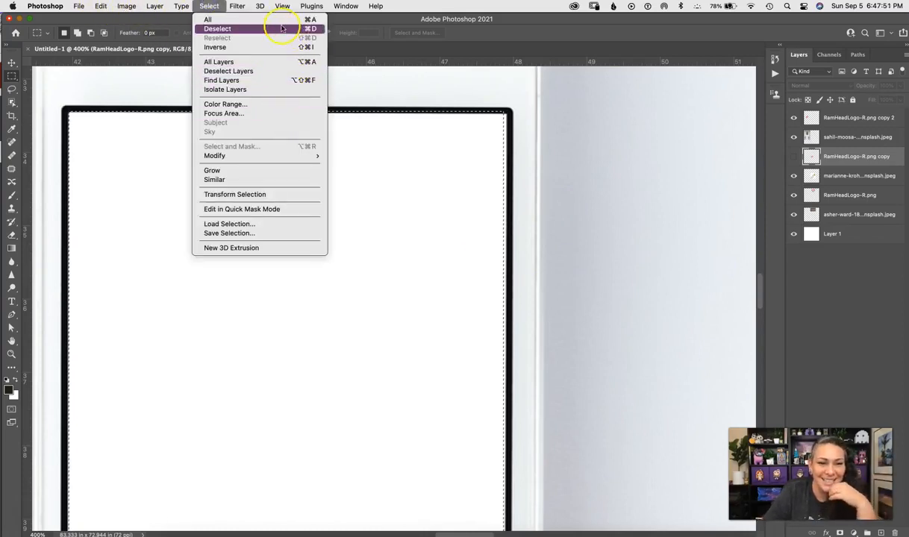
left_click(274, 197)
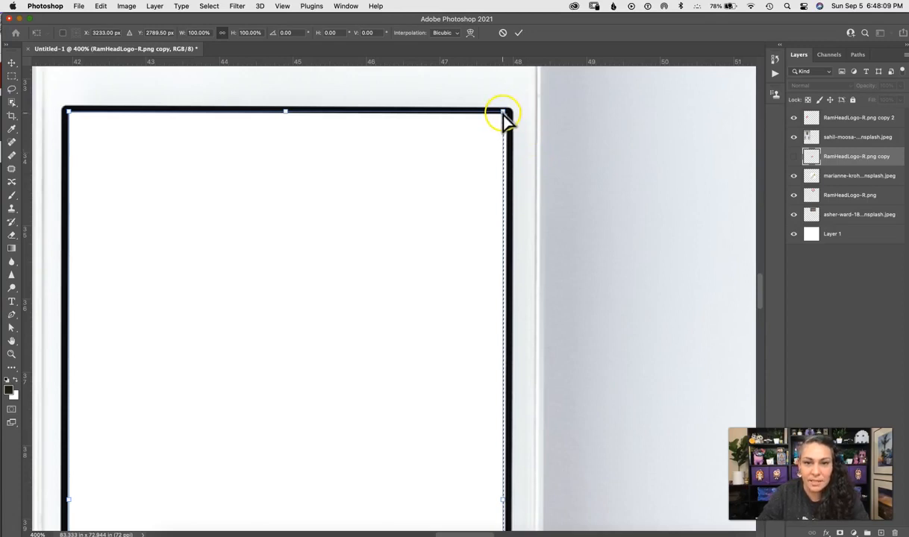
mouse_move(505, 117)
left_mouse_down()
mouse_move(509, 130)
mouse_move(481, 77)
mouse_move(497, 158)
mouse_move(508, 120)
left_mouse_up()
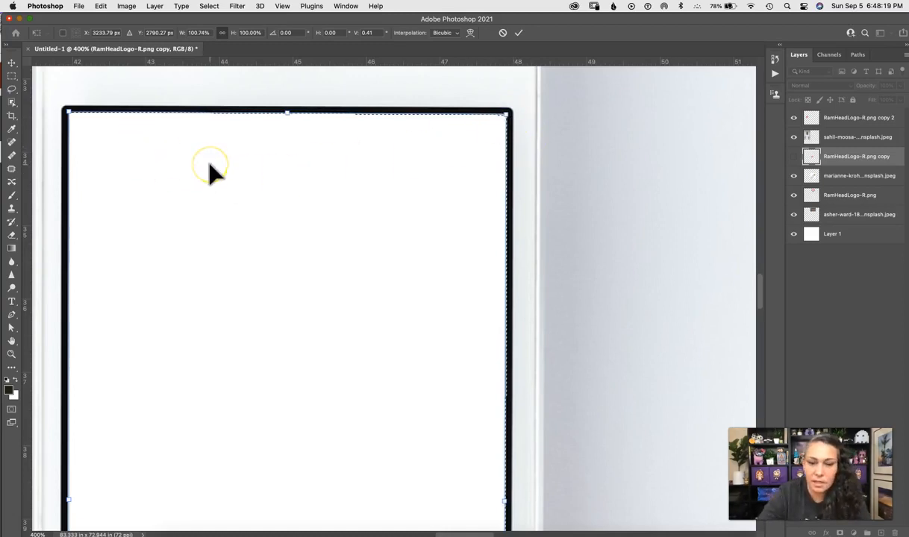
Distort the selection's upper-left and lower-left corners to match the inner corners of the phone's black screen border.
key("super+equal")
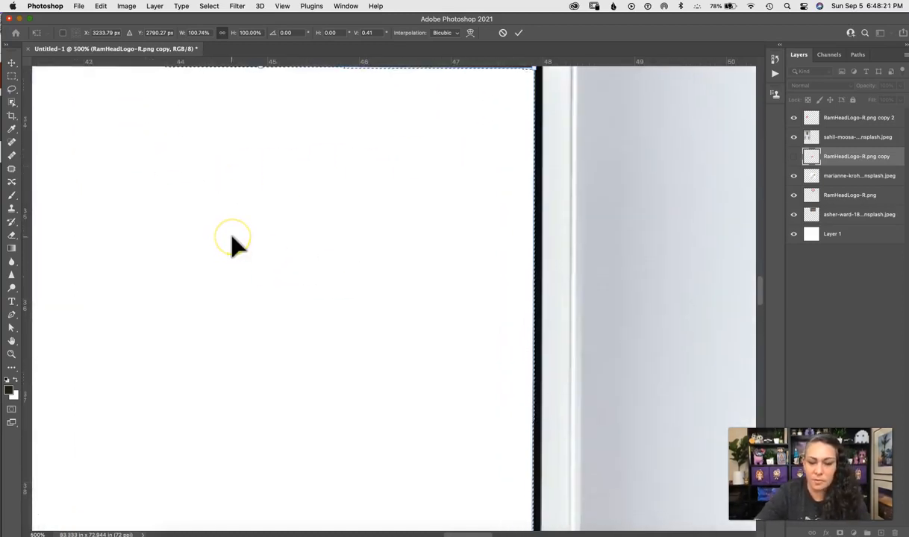
key("super+equal")
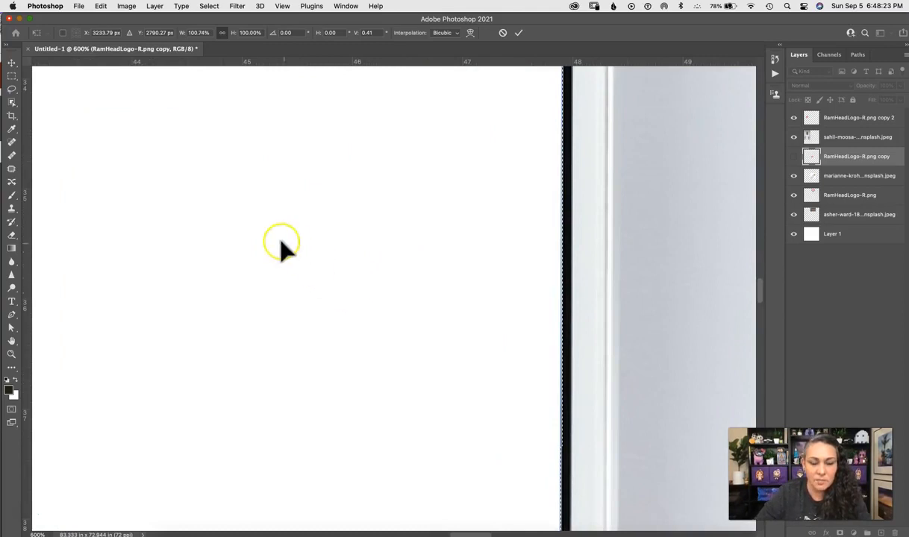
left_click_drag(144, 141, 504, 305)
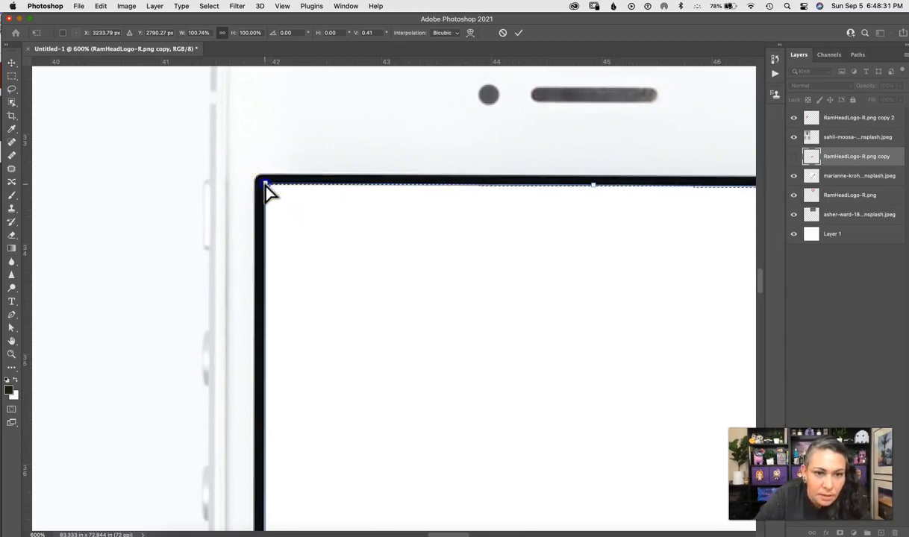
left_click_drag(265, 186, 263, 188)
left_click_drag(618, 404, 623, 71)
left_click_drag(511, 429, 460, 111)
left_click_drag(436, 436, 453, 372)
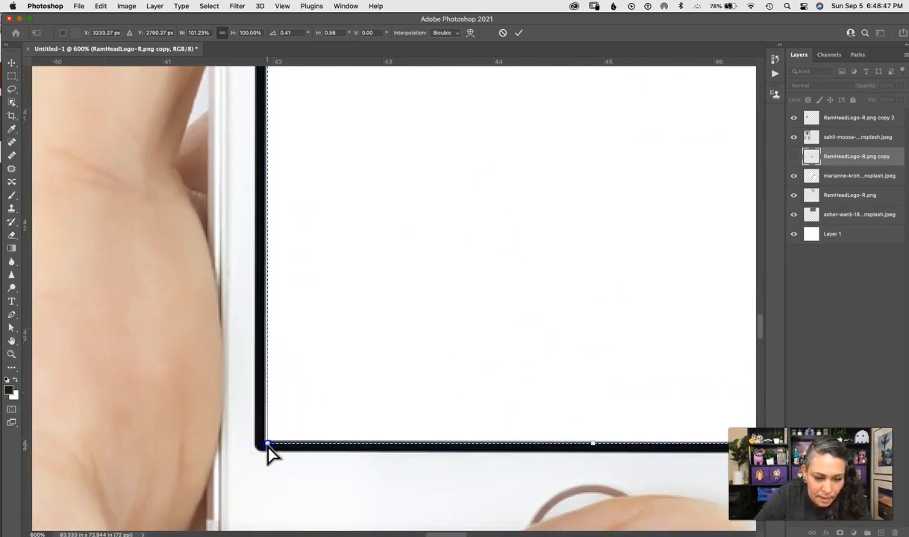
left_click_drag(269, 451, 264, 441)
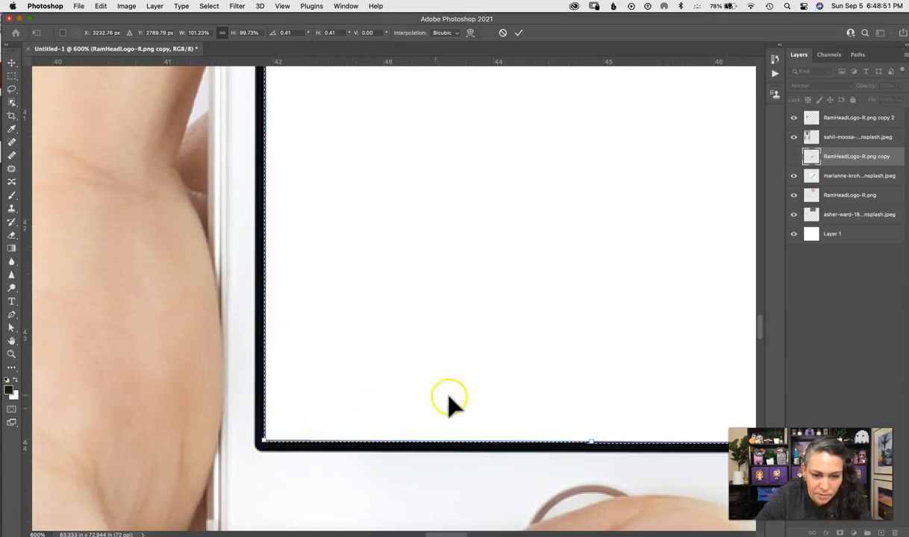
Finish the selection transform by fitting its lower-right corner to the phone screen, and show the RamHeadLogo-R.png copy layer again.
left_click_drag(609, 359, 181, 354)
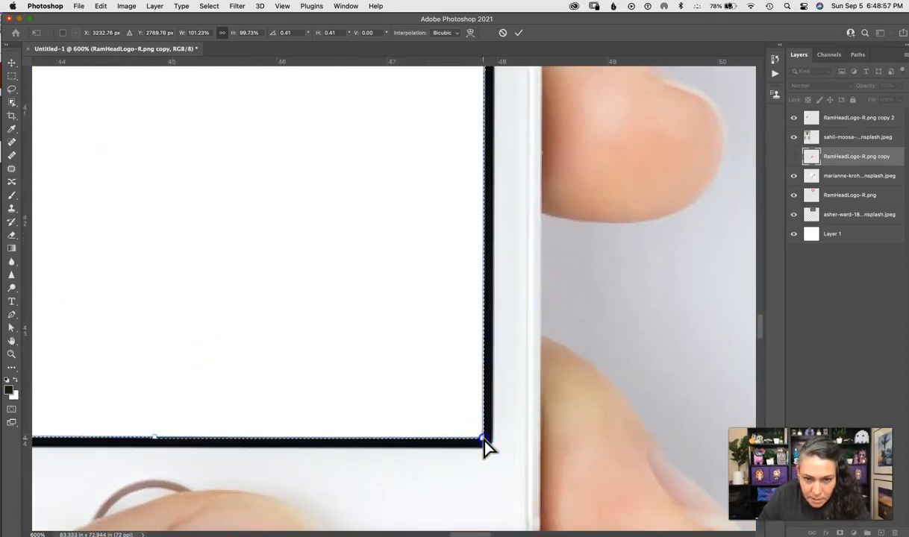
left_click_drag(486, 446, 486, 439)
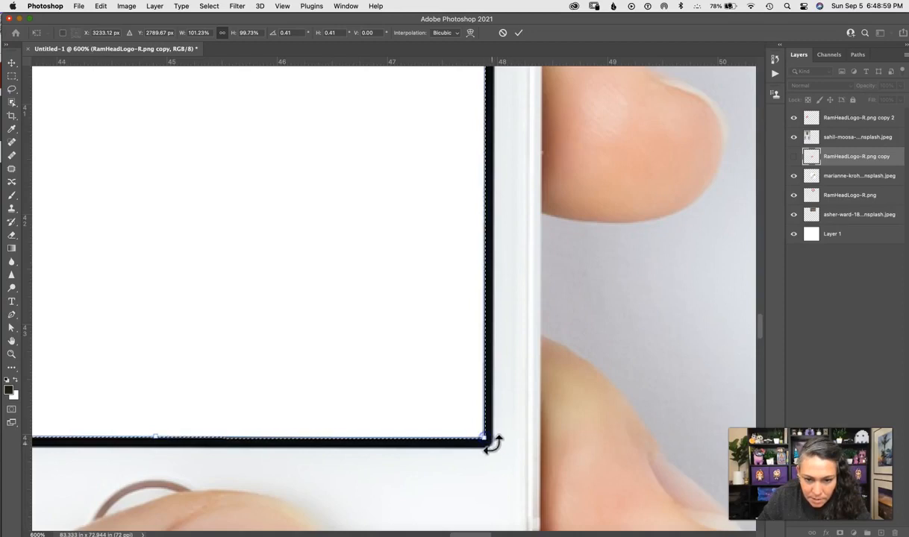
key("super+minus")
key("super+minus")
key("super+minus")
key("super+minus")
key("super+minus")
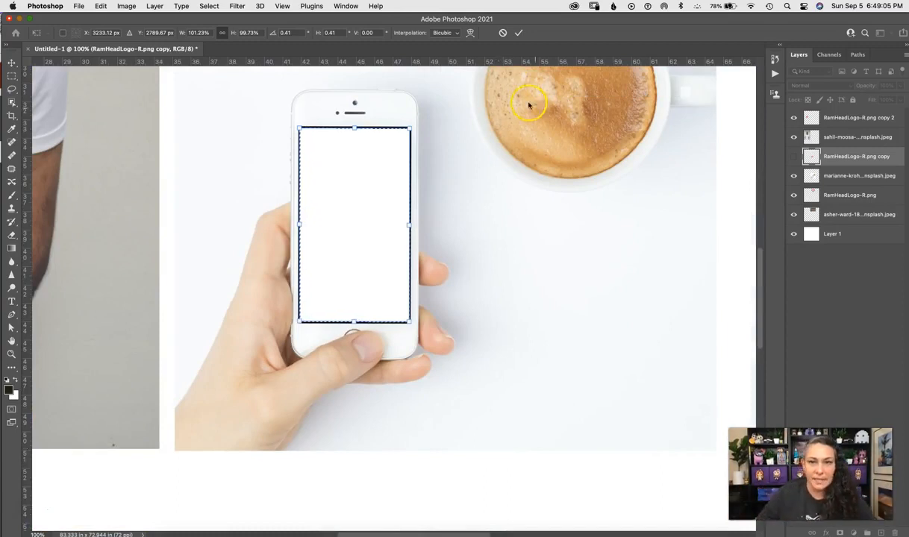
left_click(519, 34)
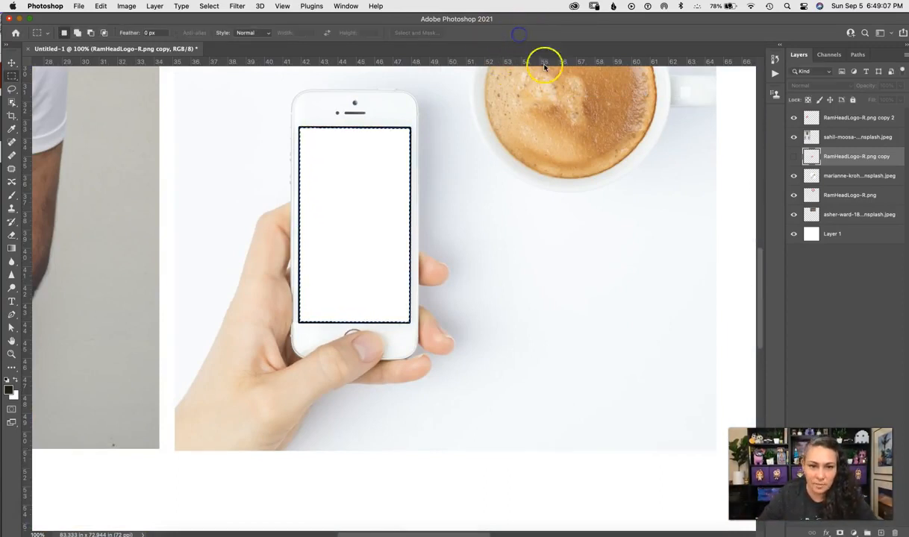
left_click(793, 157)
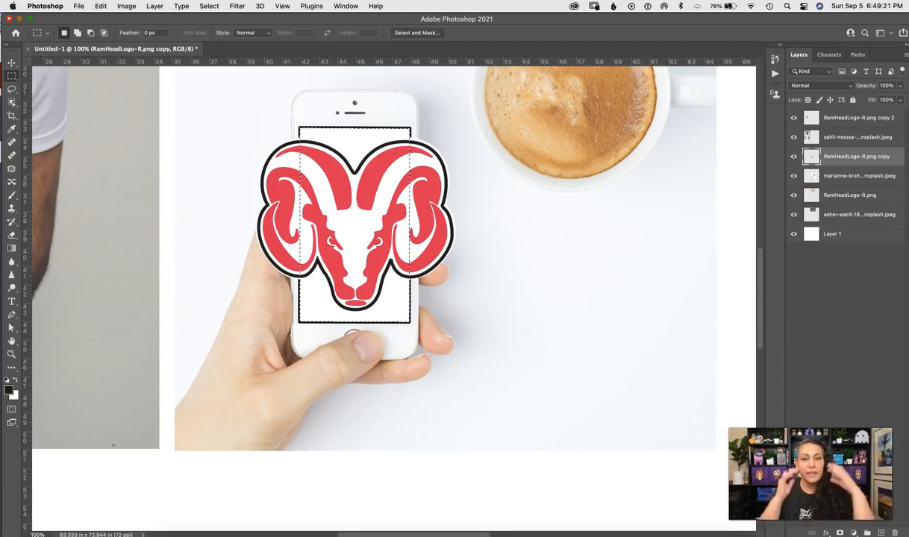
Add a layer mask to the RamHeadLogo-R.png copy layer from the phone screen selection.
left_click(838, 533)
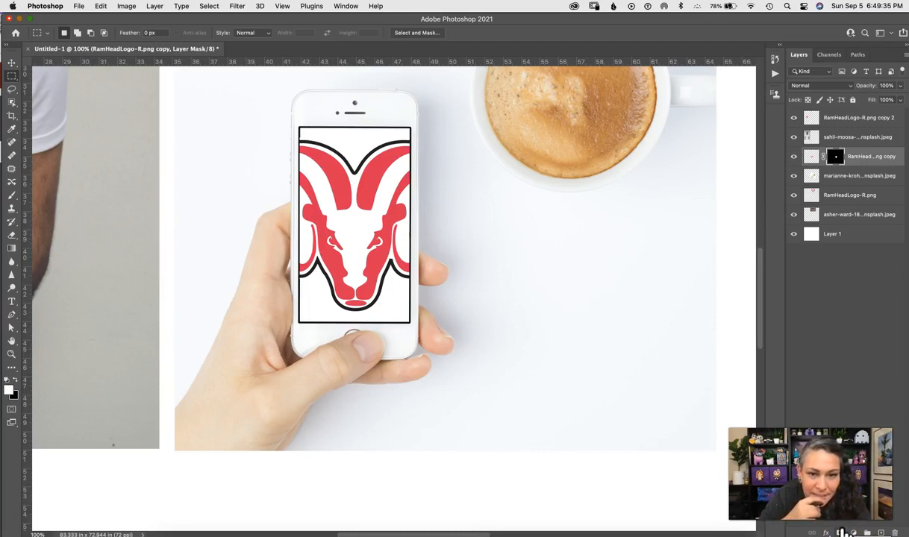
key("super+plus")
key("super+plus")
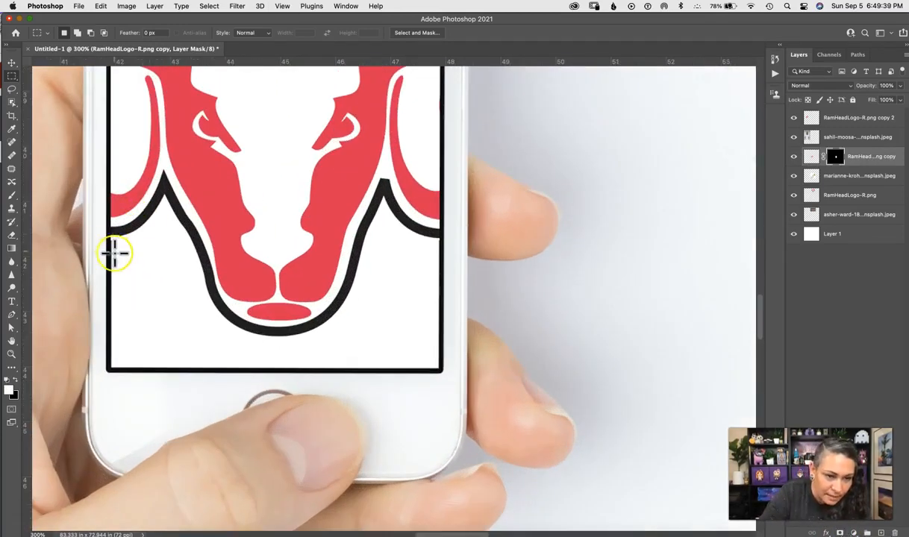
left_click_drag(256, 127, 440, 306)
left_click_drag(446, 182, 468, 310)
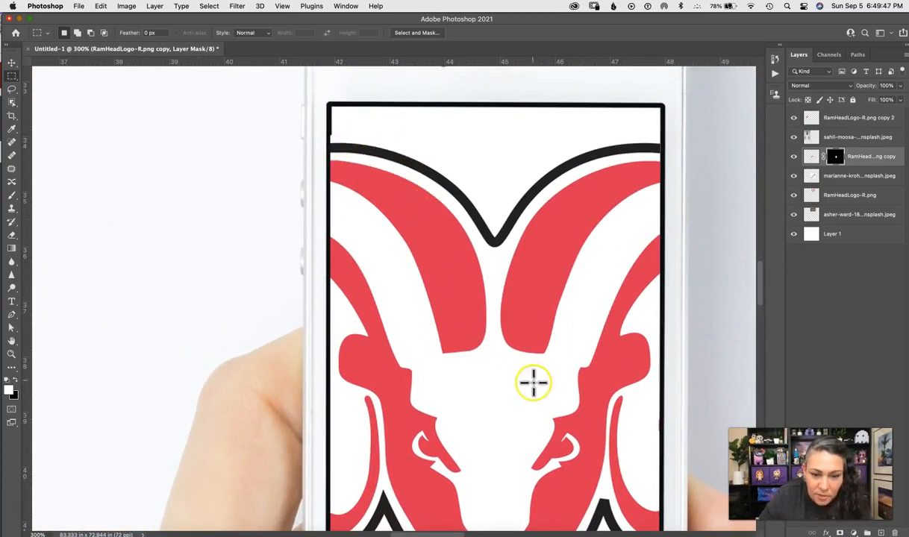
mouse_move(757, 285)
left_mouse_down()
mouse_move(760, 270)
mouse_move(763, 327)
mouse_move(761, 296)
left_mouse_up()
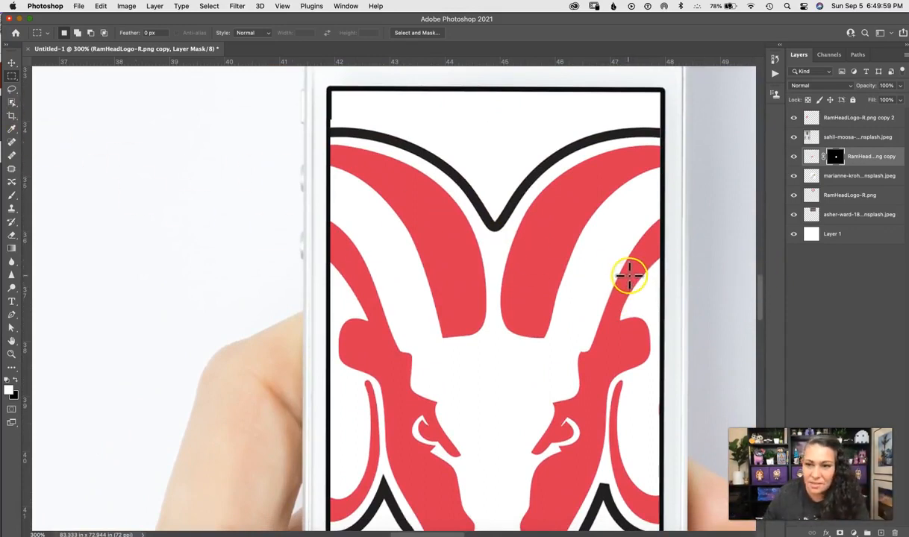
Widen the Layers panel to fit the full layer names.
mouse_move(847, 165)
left_mouse_down()
mouse_move(854, 155)
mouse_move(815, 159)
mouse_move(846, 183)
mouse_move(843, 153)
mouse_move(839, 160)
left_mouse_up()
left_click_drag(764, 262, 714, 267)
left_click_drag(785, 270, 745, 271)
left_click_drag(682, 254, 734, 261)
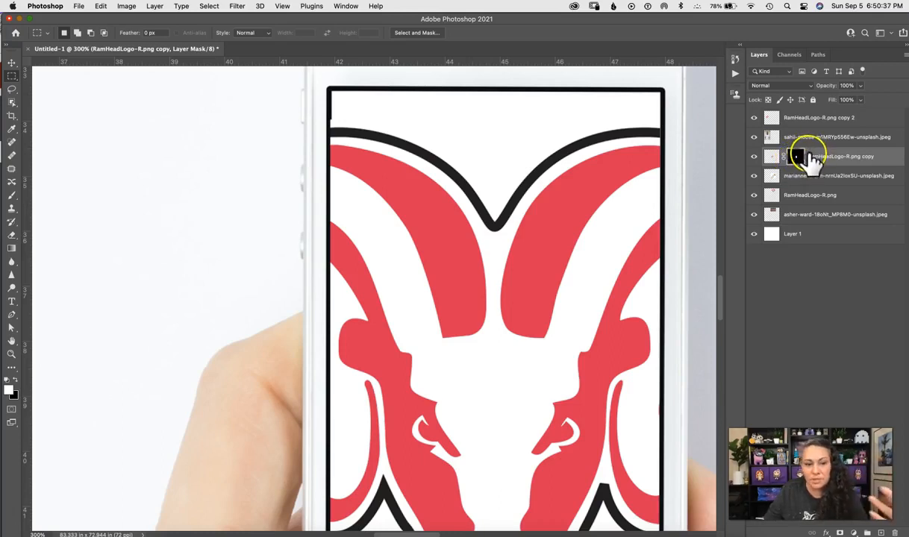
Activate the Brush tool with black and target the RamHeadLogo-R.png copy layer's mask at the phone screen's upper-left corner.
key("b")
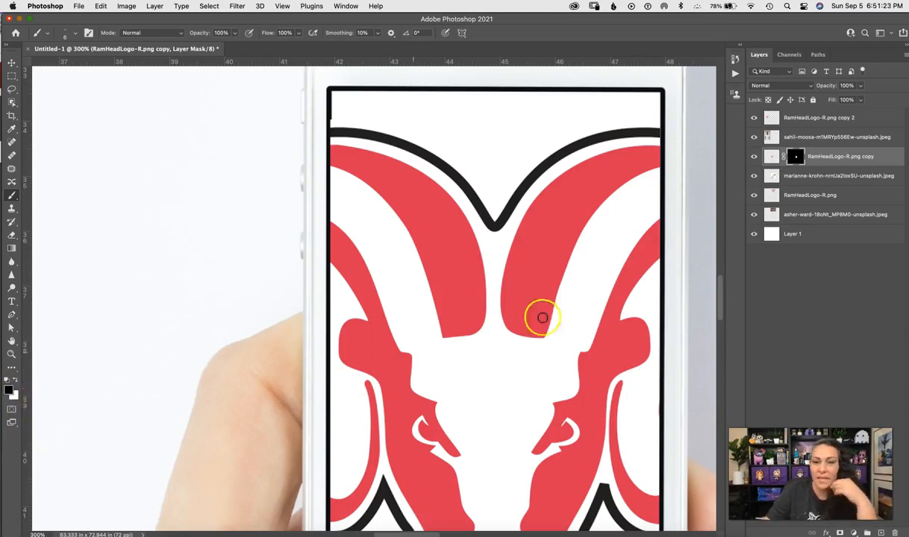
key("super+plus")
key("super+plus")
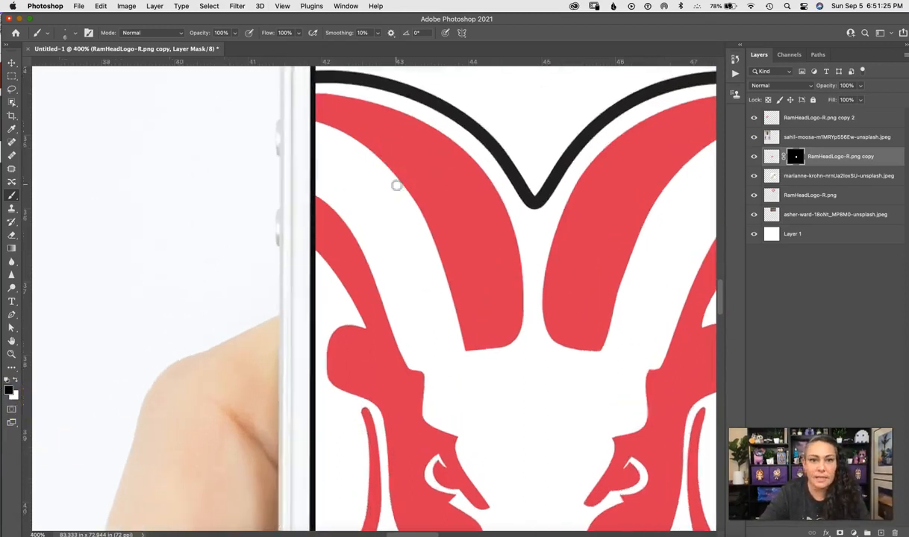
left_click_drag(328, 147, 409, 300)
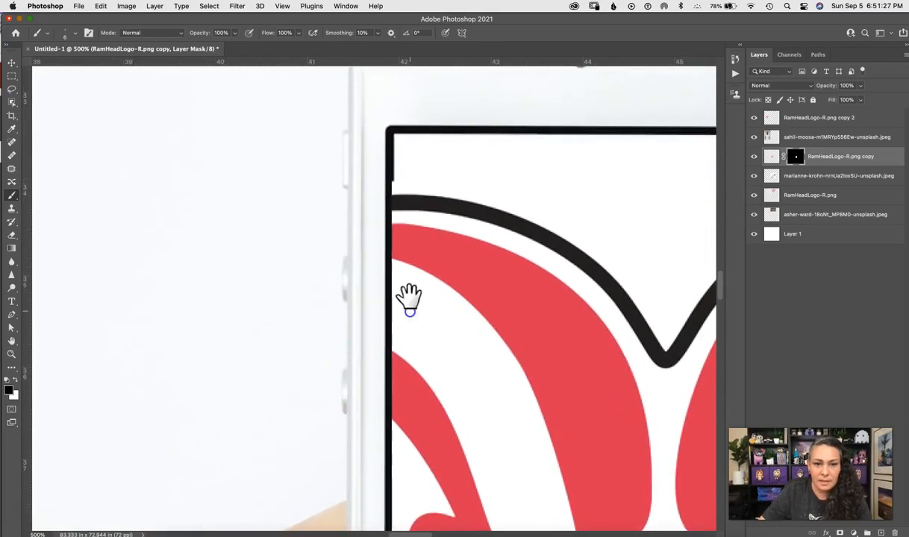
key("super+plus")
key("super+plus")
key("super+plus")
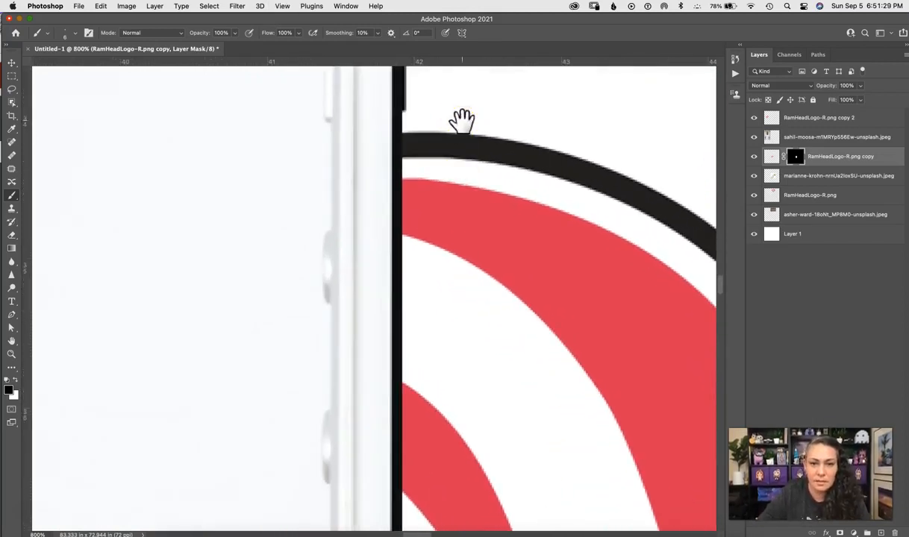
left_click_drag(462, 122, 476, 184)
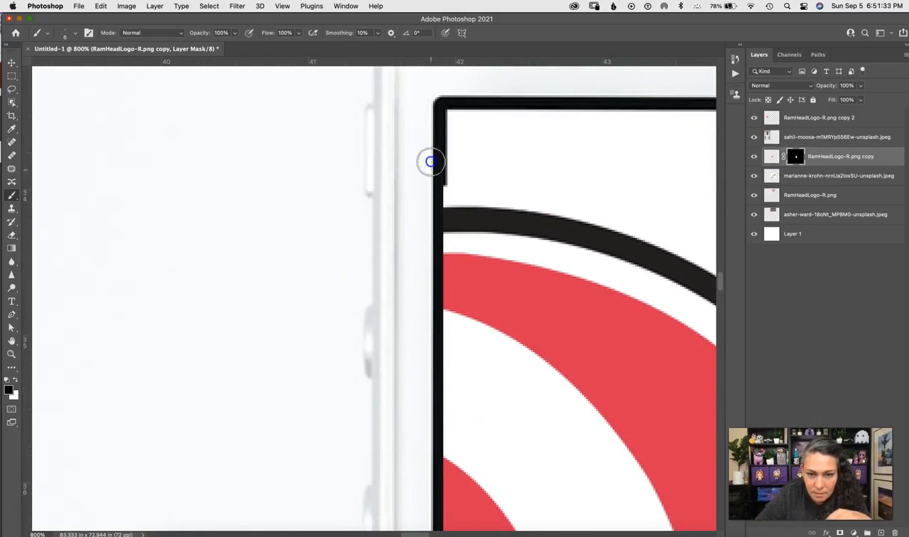
left_click(794, 155)
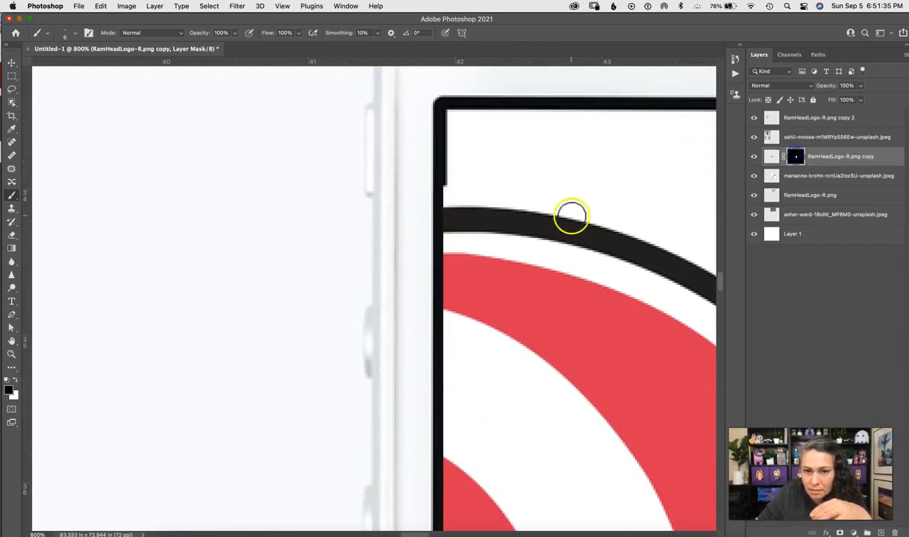
Toggle the RamHeadLogo-R.png copy layer's visibility to compare the phone screen's border with and without the logo.
left_click(754, 156)
left_click(754, 157)
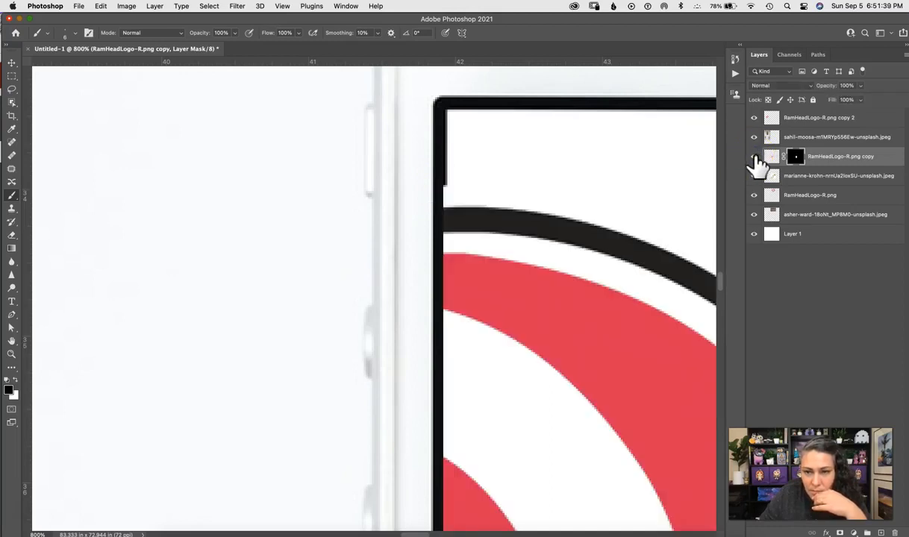
left_click(755, 157)
left_click(755, 158)
Try a soft black brush stroke on the layer mask along the phone screen's left border, and undo it.
left_click(795, 158)
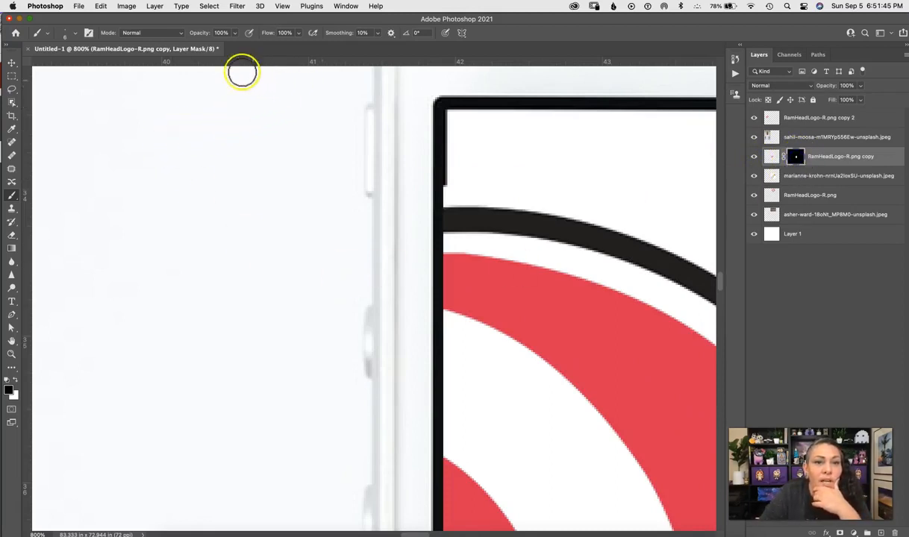
mouse_move(433, 187)
left_mouse_down()
mouse_move(431, 225)
mouse_move(435, 175)
mouse_move(465, 254)
mouse_move(462, 294)
mouse_move(446, 185)
mouse_move(446, 209)
mouse_move(440, 199)
left_mouse_up()
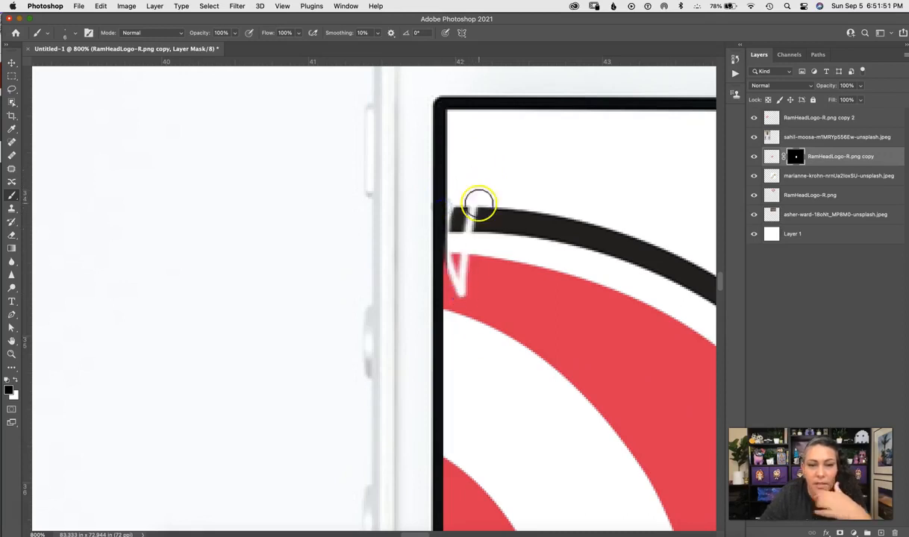
key("super+z")
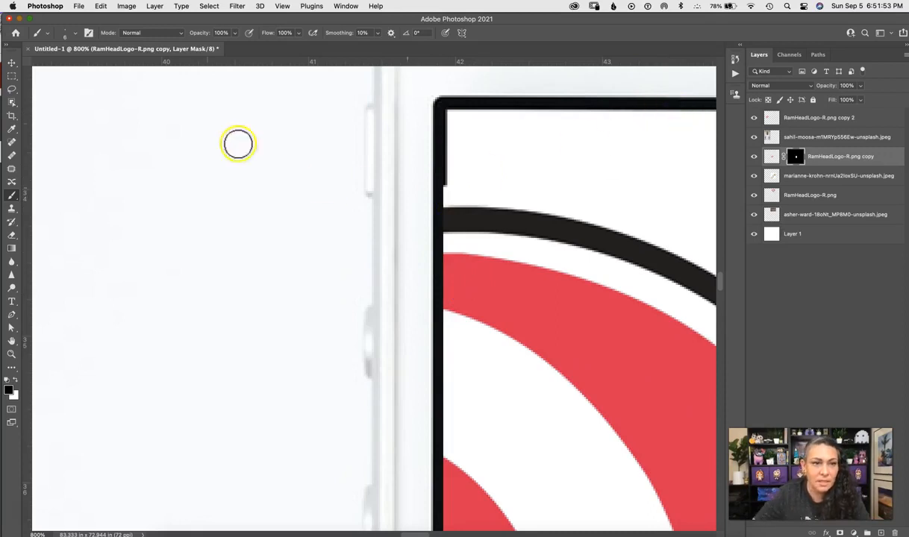
Set the brush hardness to 100%, keeping its size at 6 px.
left_click(75, 37)
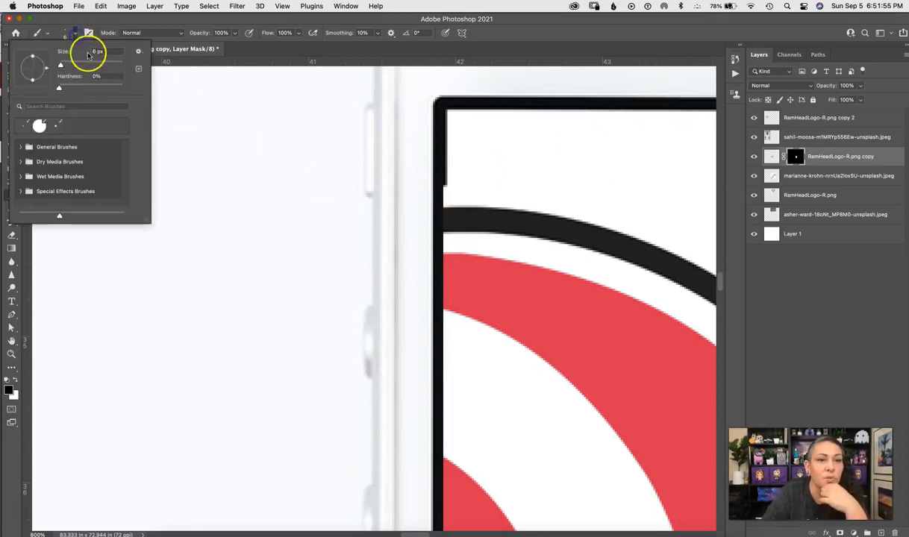
left_click_drag(53, 89, 60, 91)
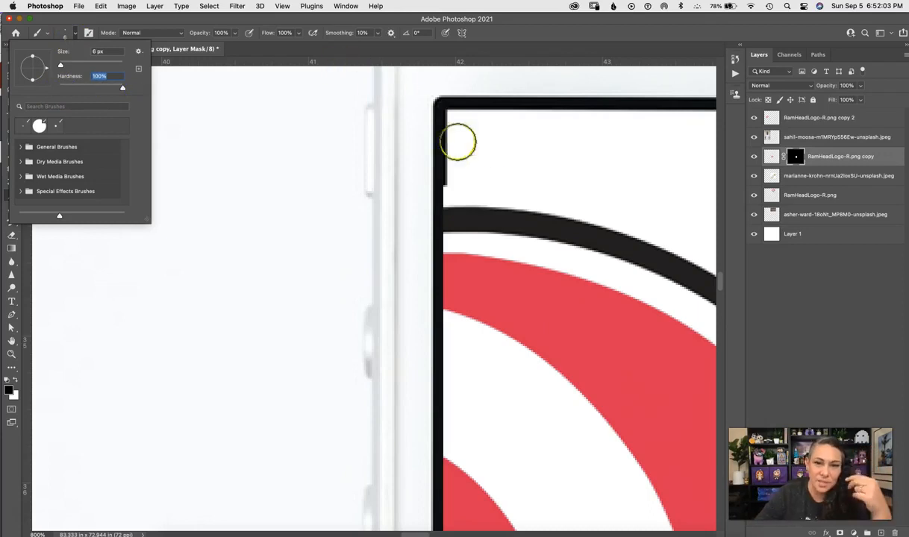
key("Return")
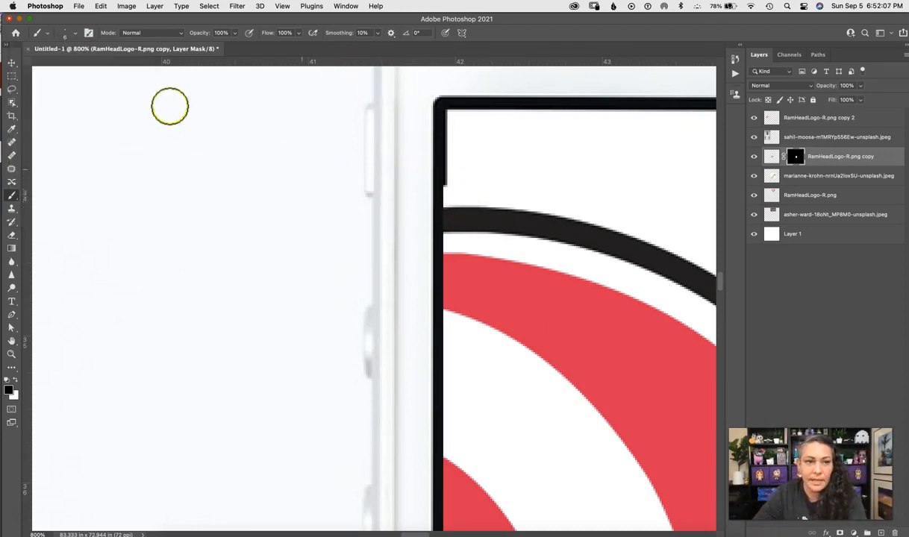
left_click(75, 35)
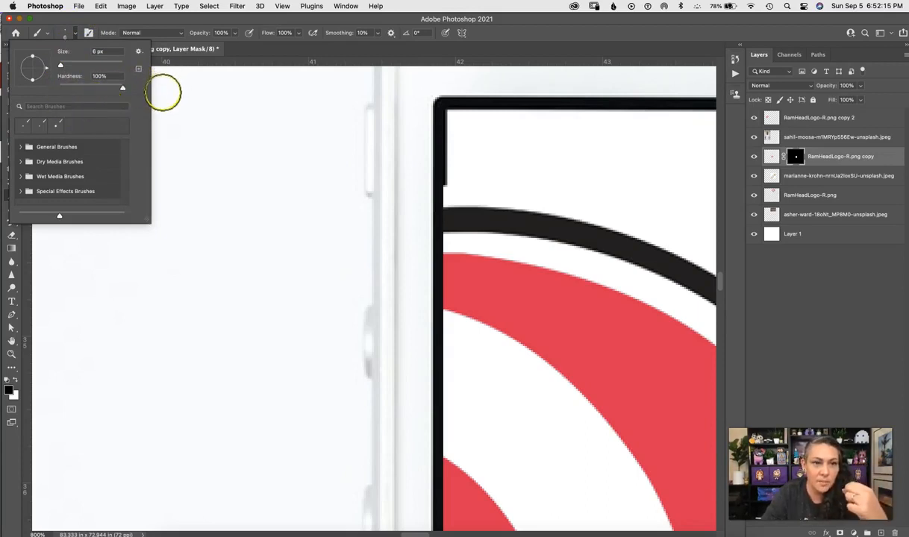
Paint black on the mask along the screen's left border near its upper corner, try white over it, and undo the last strokes.
left_click(427, 183)
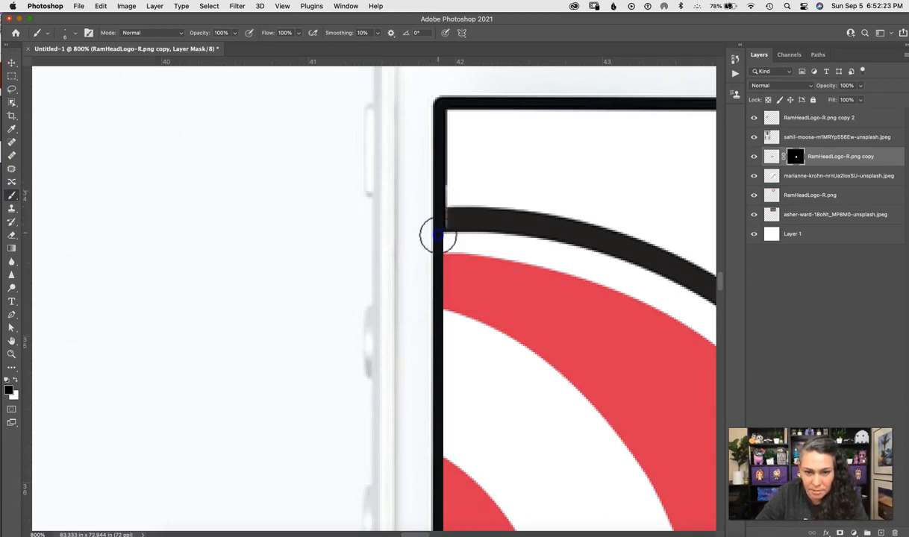
key("x")
left_click_drag(451, 184, 451, 212)
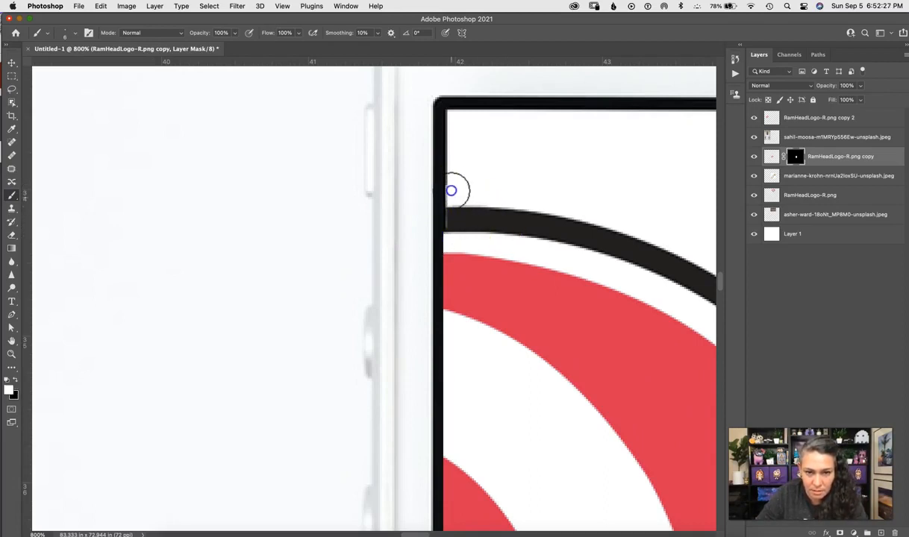
key("super+z")
key("super+z")
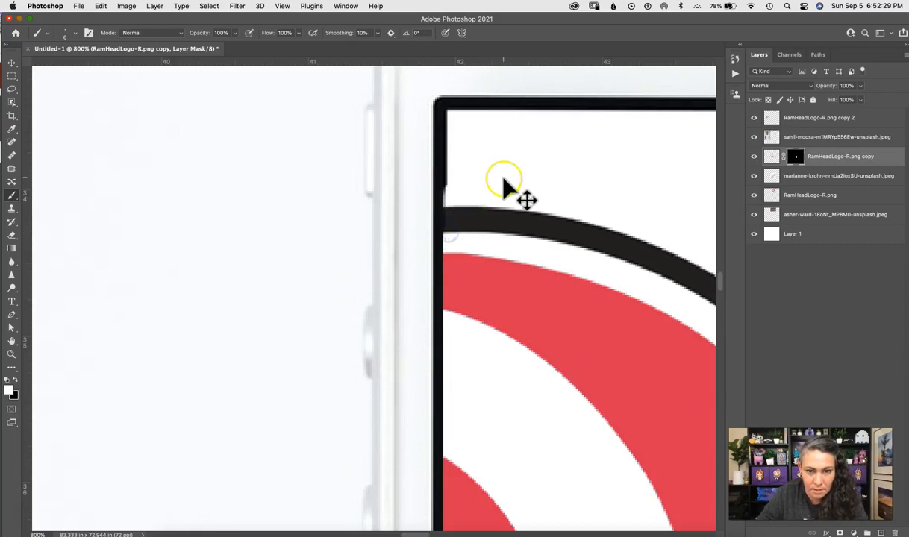
Examine the masked logo's fit against the phone screen's black border, both as a whole and at the upper-left corner.
key("super+minus")
key("super+minus")
key("super+minus")
key("super+minus")
key("super+minus")
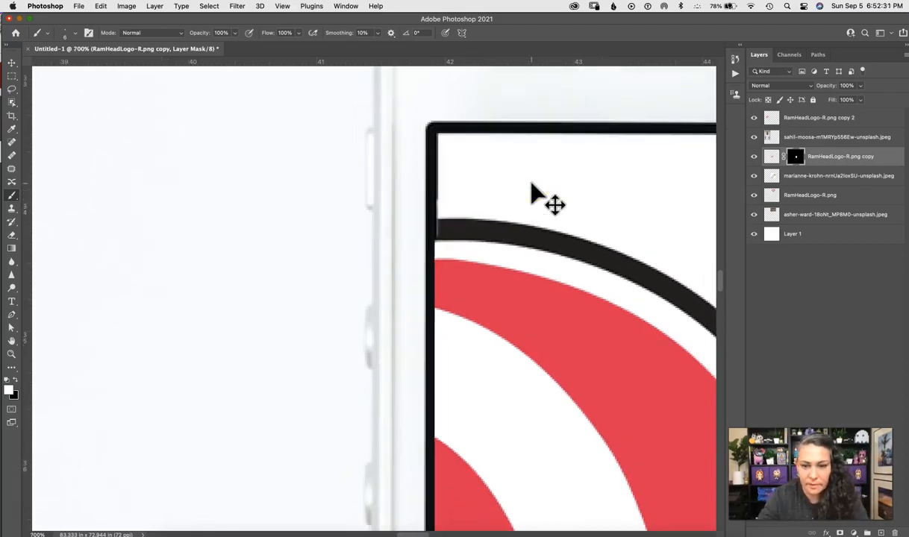
key("super+minus")
key("super+minus")
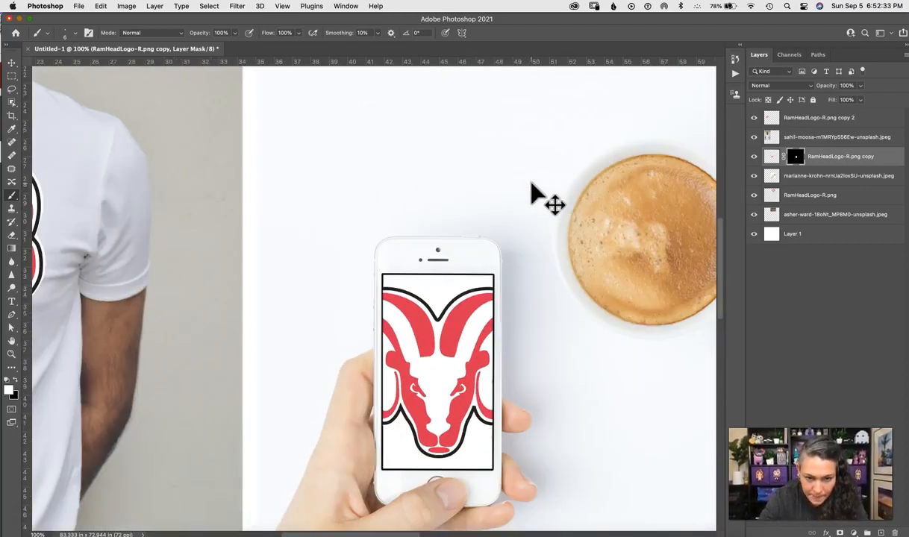
key("super+plus")
key("super+plus")
key("super+plus")
key("super+plus")
key("super+plus")
key("super+plus")
key("super+plus")
key("super+plus")
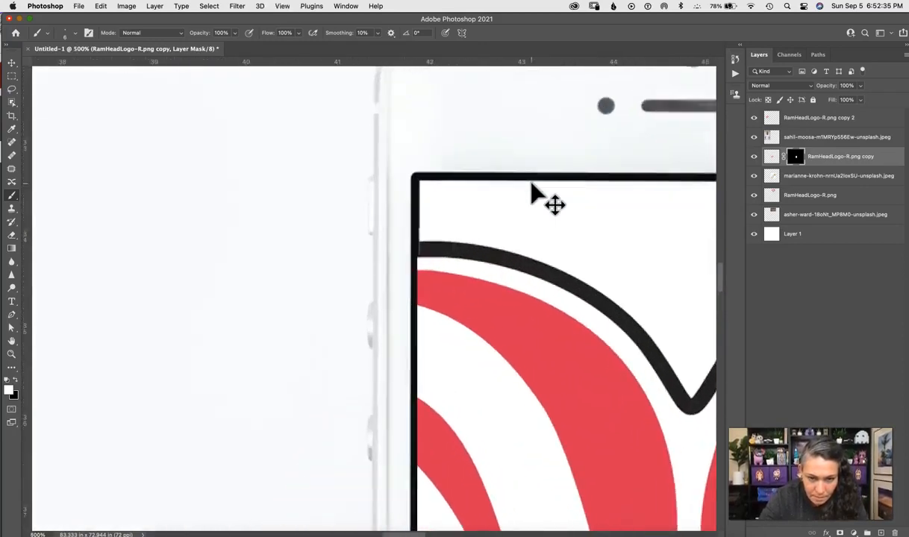
Touch up the layer mask with the brush at the phone screen's left border, just below the logo's lower black outline.
left_click_drag(540, 345, 508, 137)
left_click(397, 200)
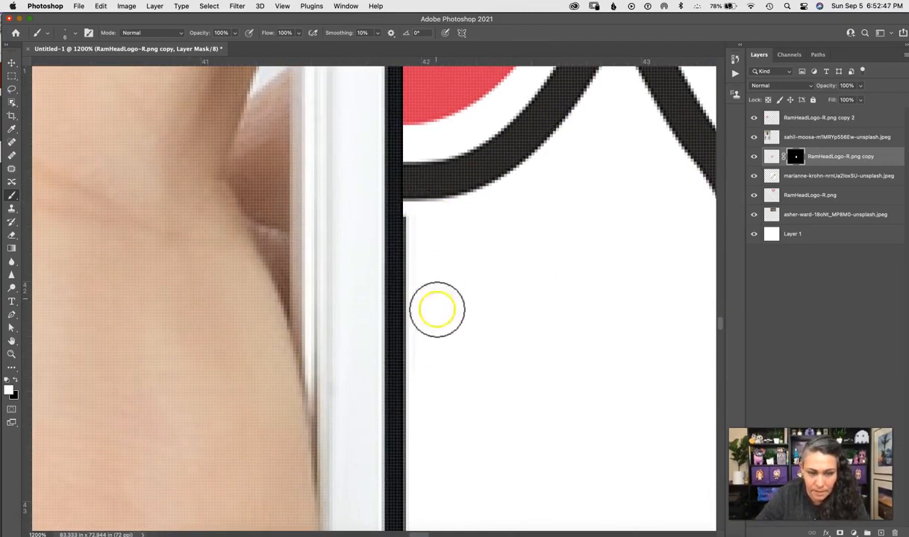
key("super+minus")
key("super+minus")
key("super+minus")
key("super+minus")
key("super+minus")
key("super+minus")
key("super+minus")
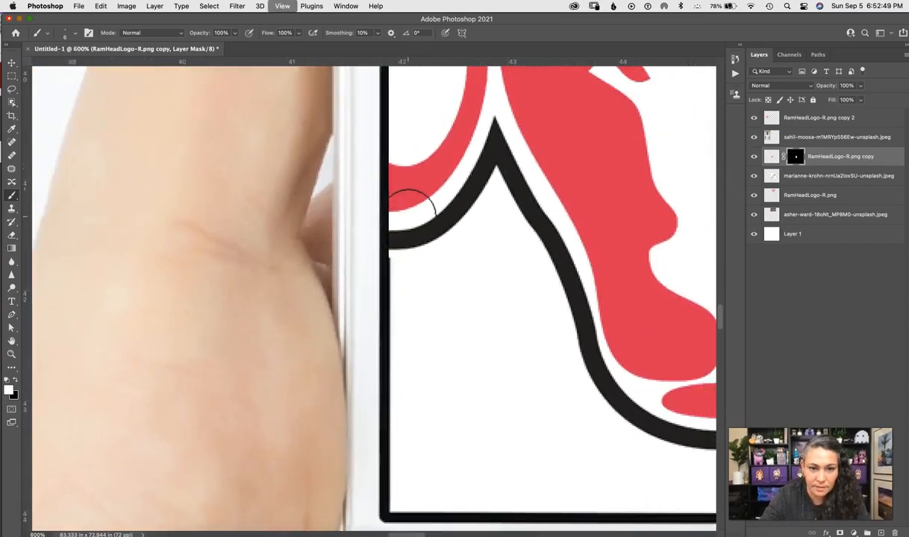
key("super+equal")
key("super+equal")
key("super+equal")
key("super+equal")
key("super+equal")
key("super+equal")
key("super+equal")
key("super+equal")
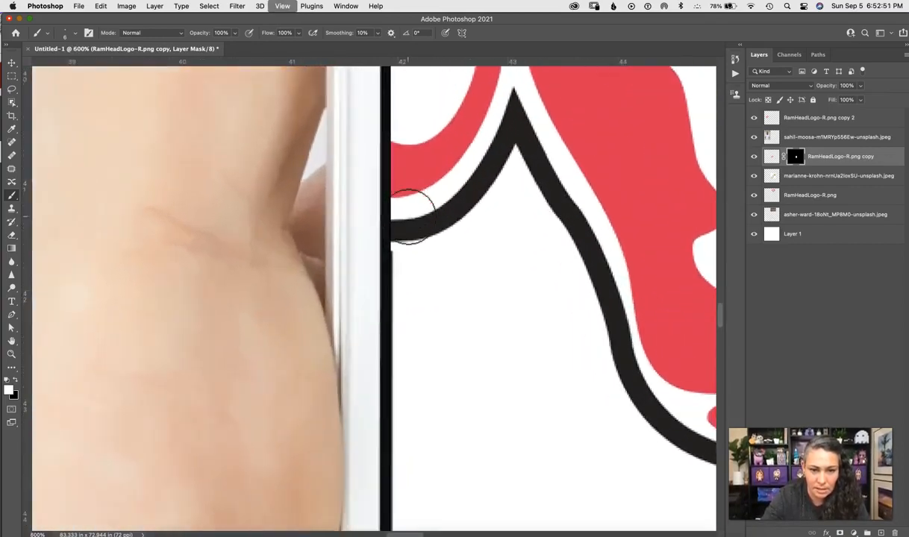
mouse_move(438, 130)
left_mouse_down()
mouse_move(441, 121)
mouse_move(420, 159)
left_mouse_up()
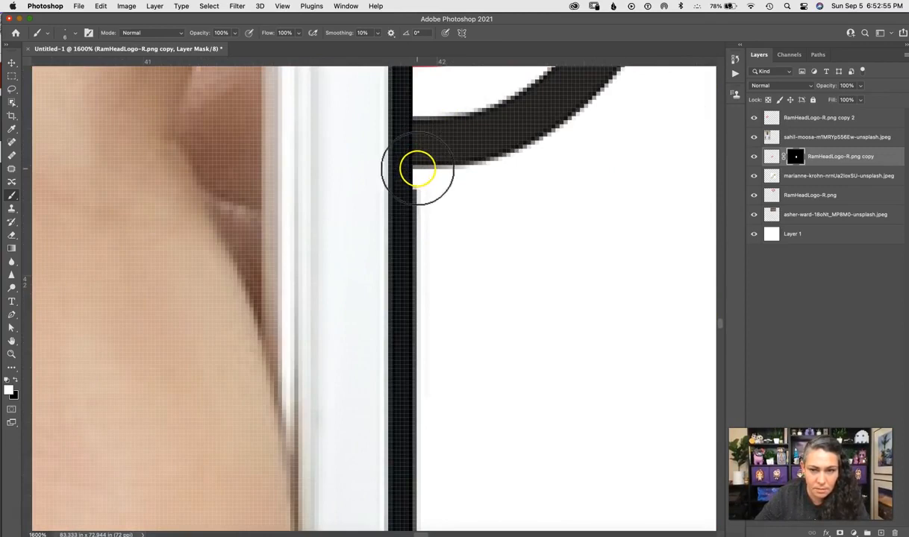
mouse_move(417, 171)
left_mouse_down()
mouse_move(415, 188)
mouse_move(419, 157)
left_mouse_up()
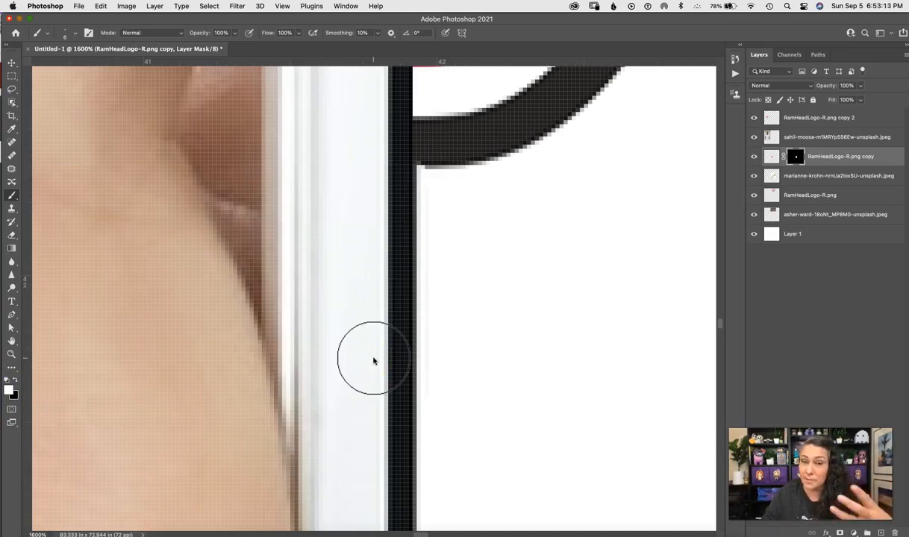
Review the whole collage with the logo on the T-shirt, the brick wall and the phone.
key("super+minus")
key("super+minus")
key("super+minus")
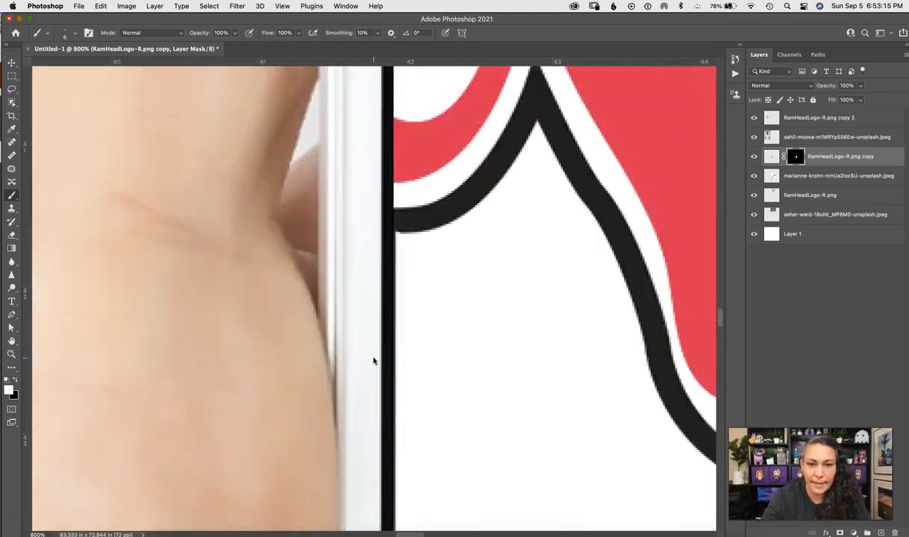
key("super+minus")
key("super+minus")
key("super+minus")
key("super+minus")
key("super+minus")
key("super+minus")
key("super+minus")
key("super+minus")
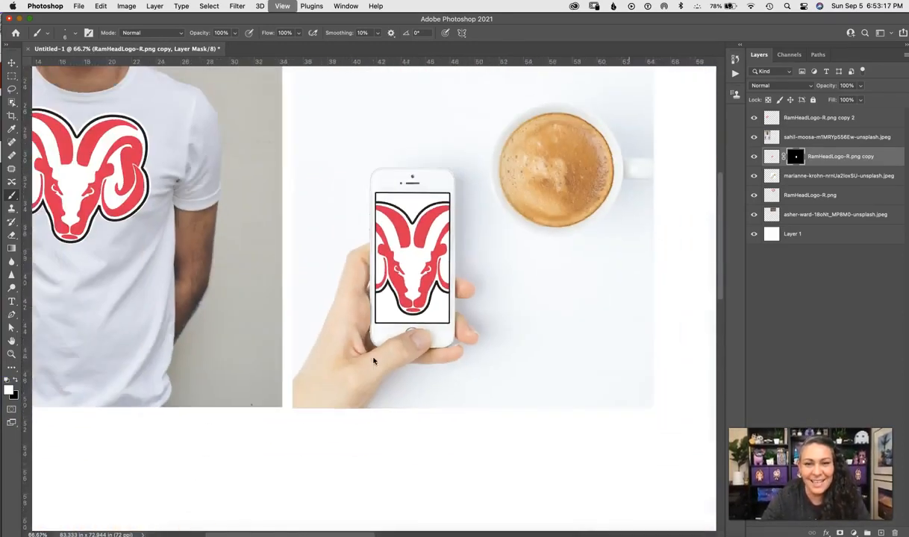
key("super+minus")
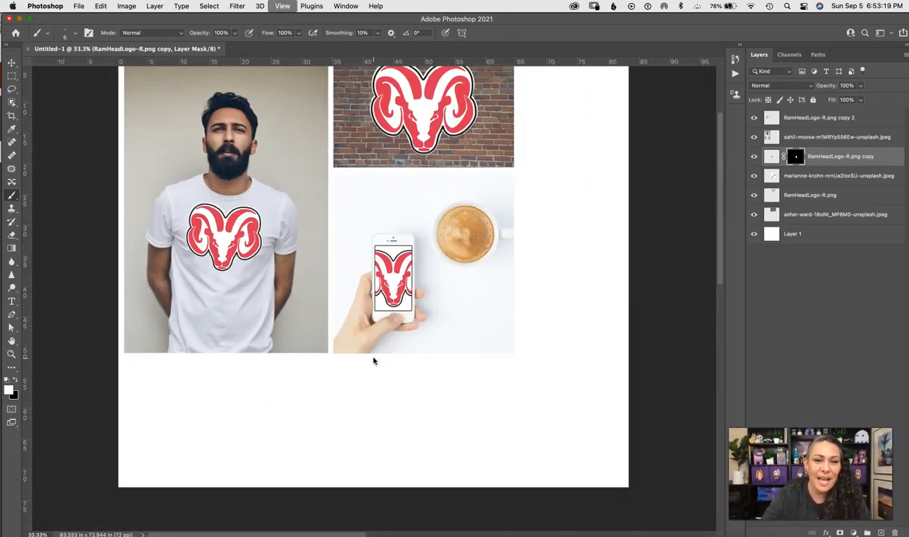
key("super+minus")
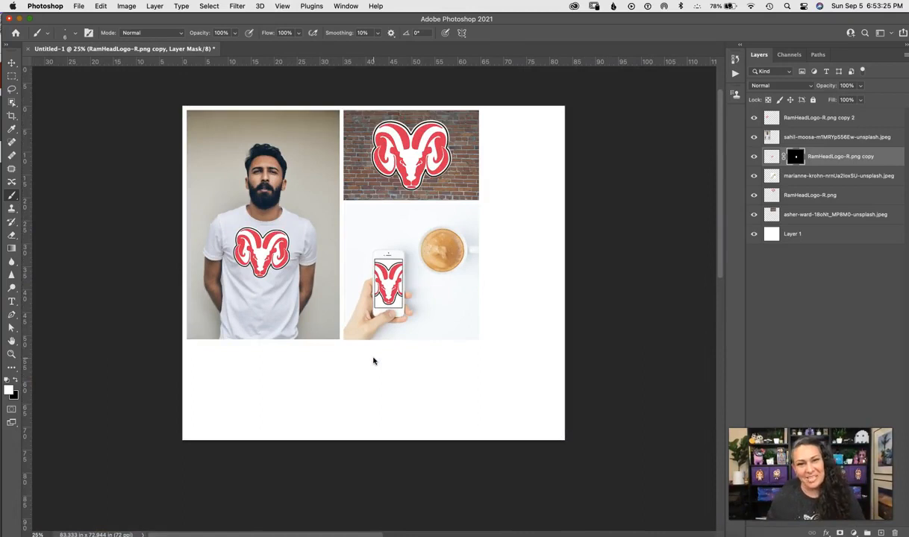
left_click(26, 515)
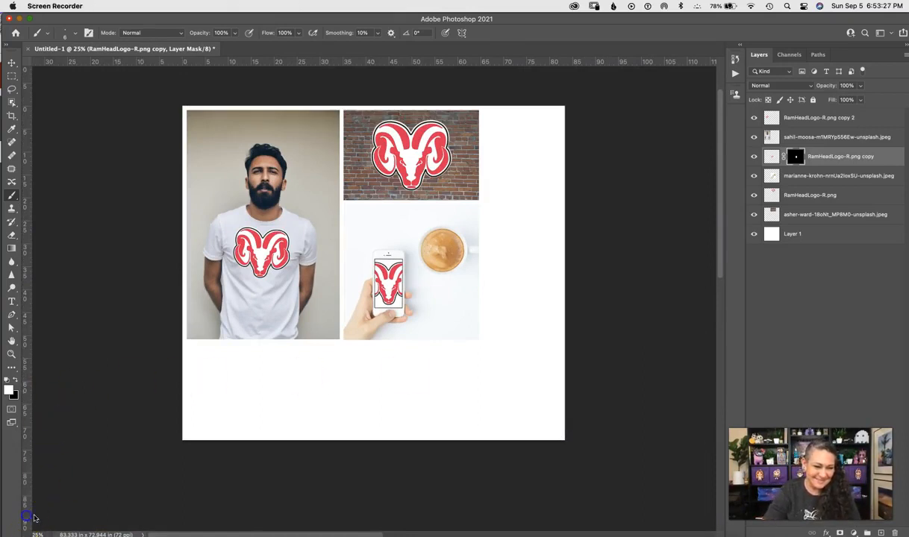